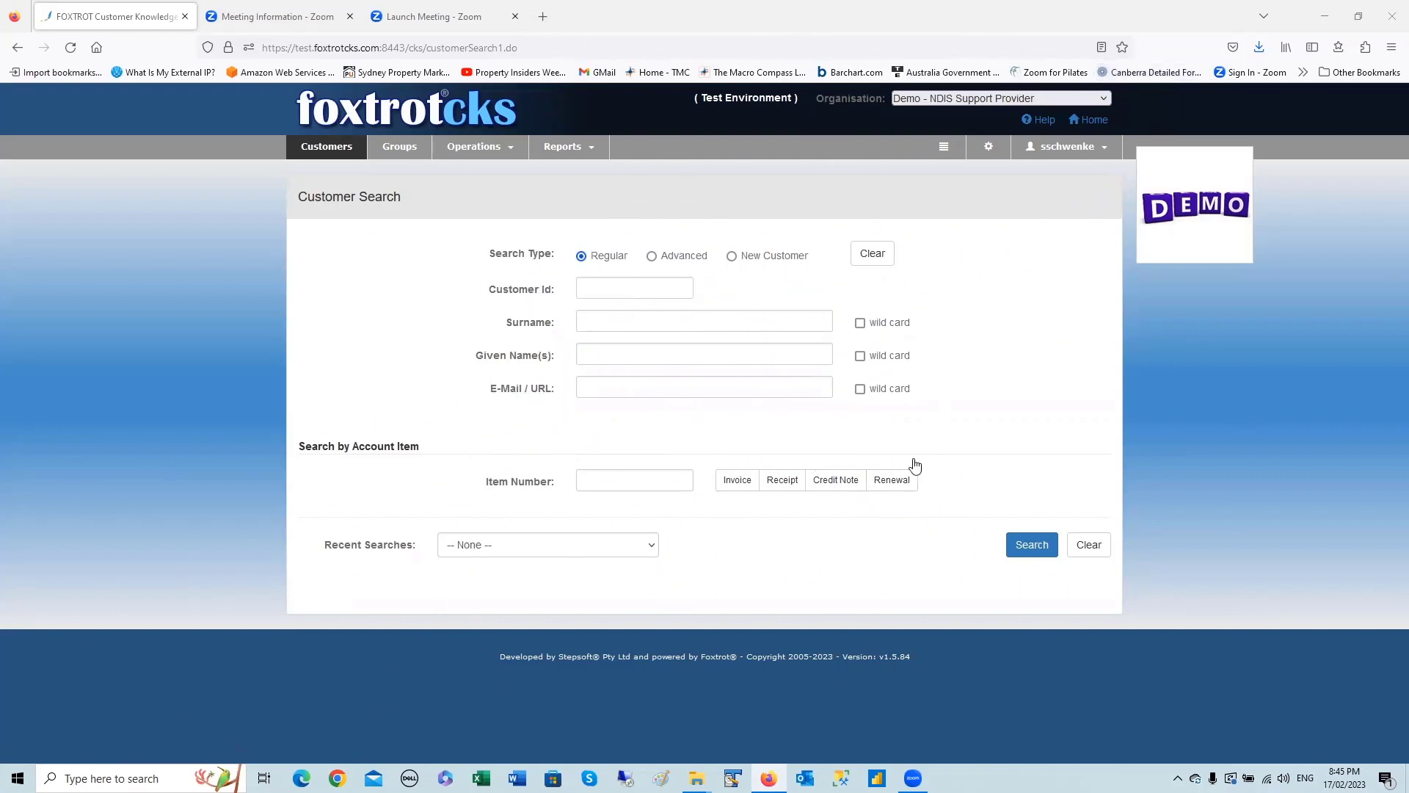
# Open the most recent customer from the recent searches, dismiss the alert note, and bring up their client plans.
pyautogui.click(633, 549)
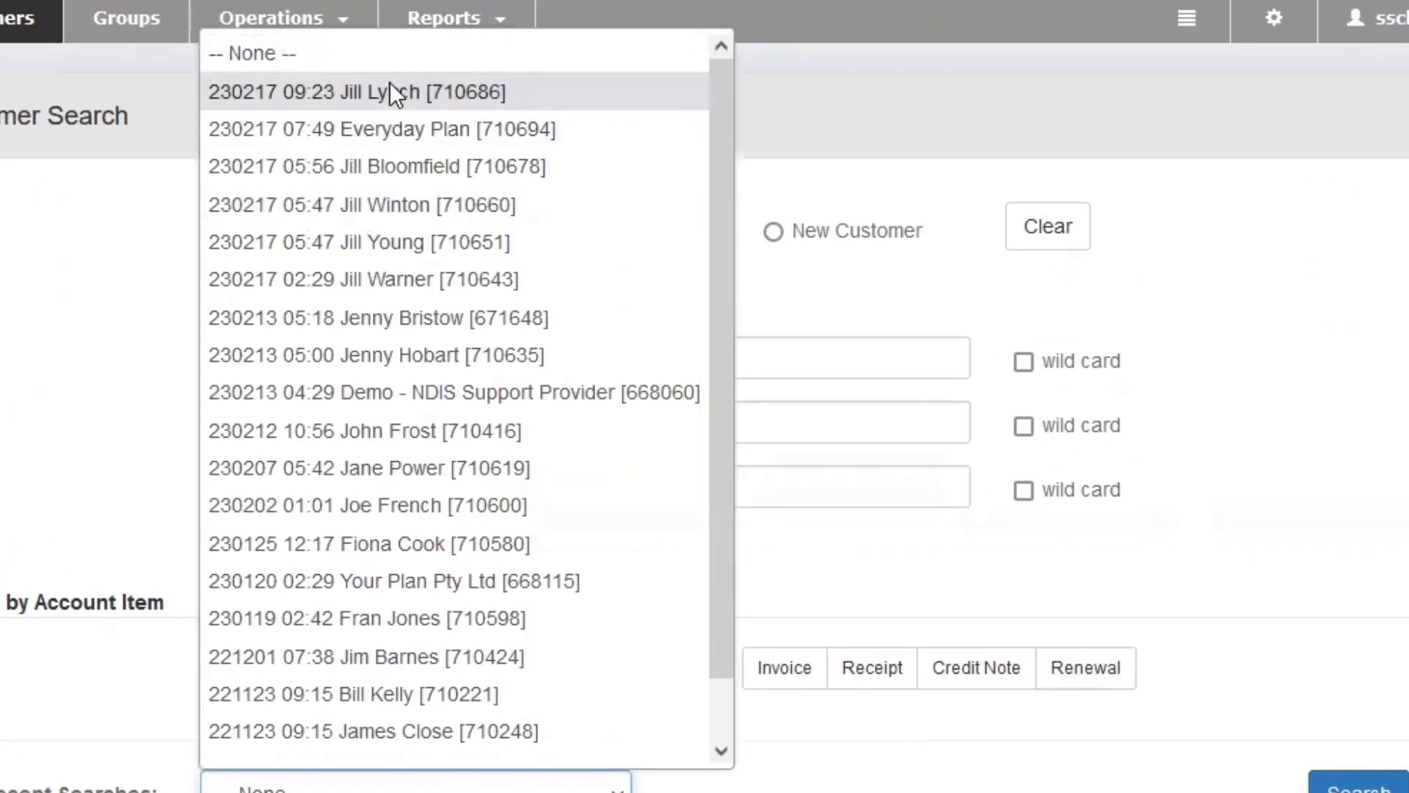
pyautogui.click(390, 83)
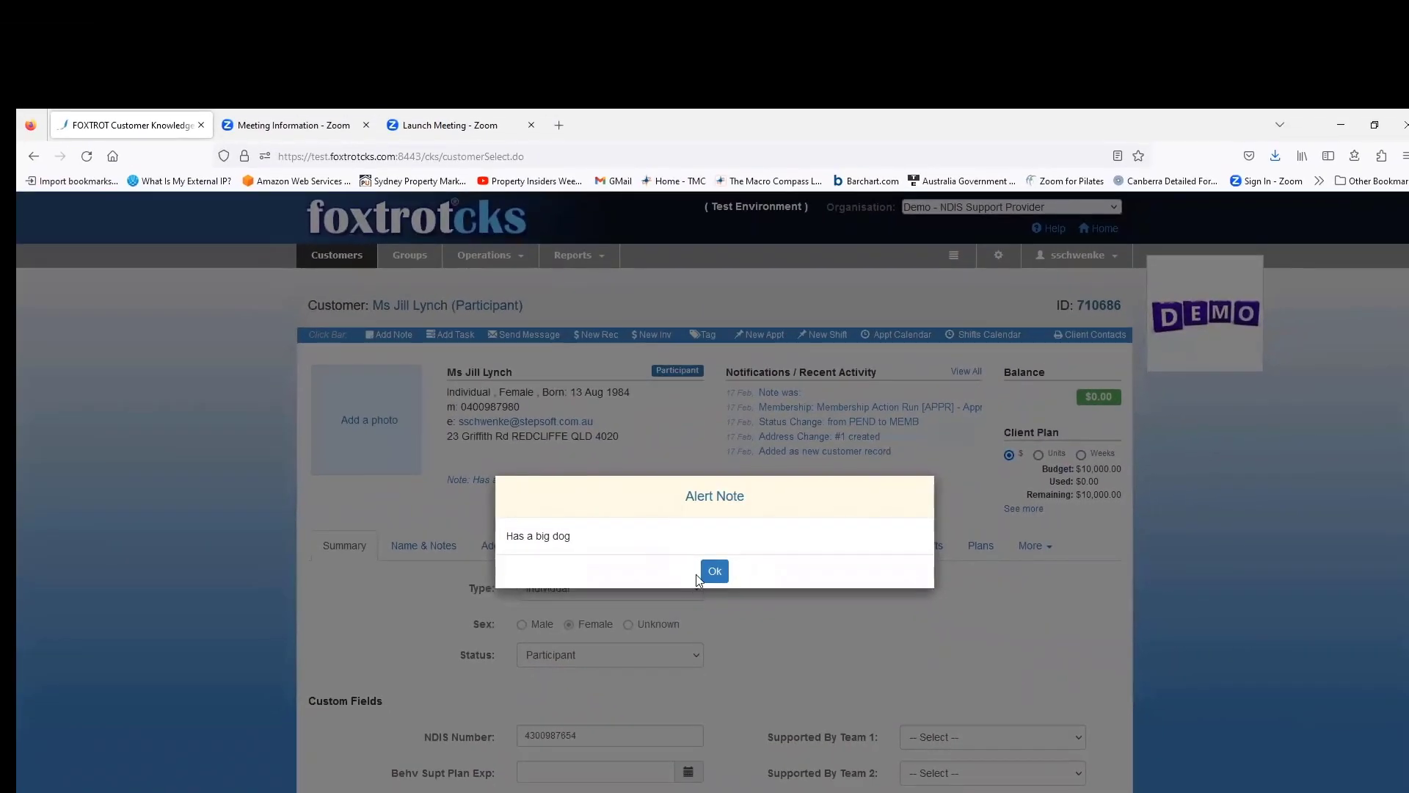
pyautogui.click(703, 573)
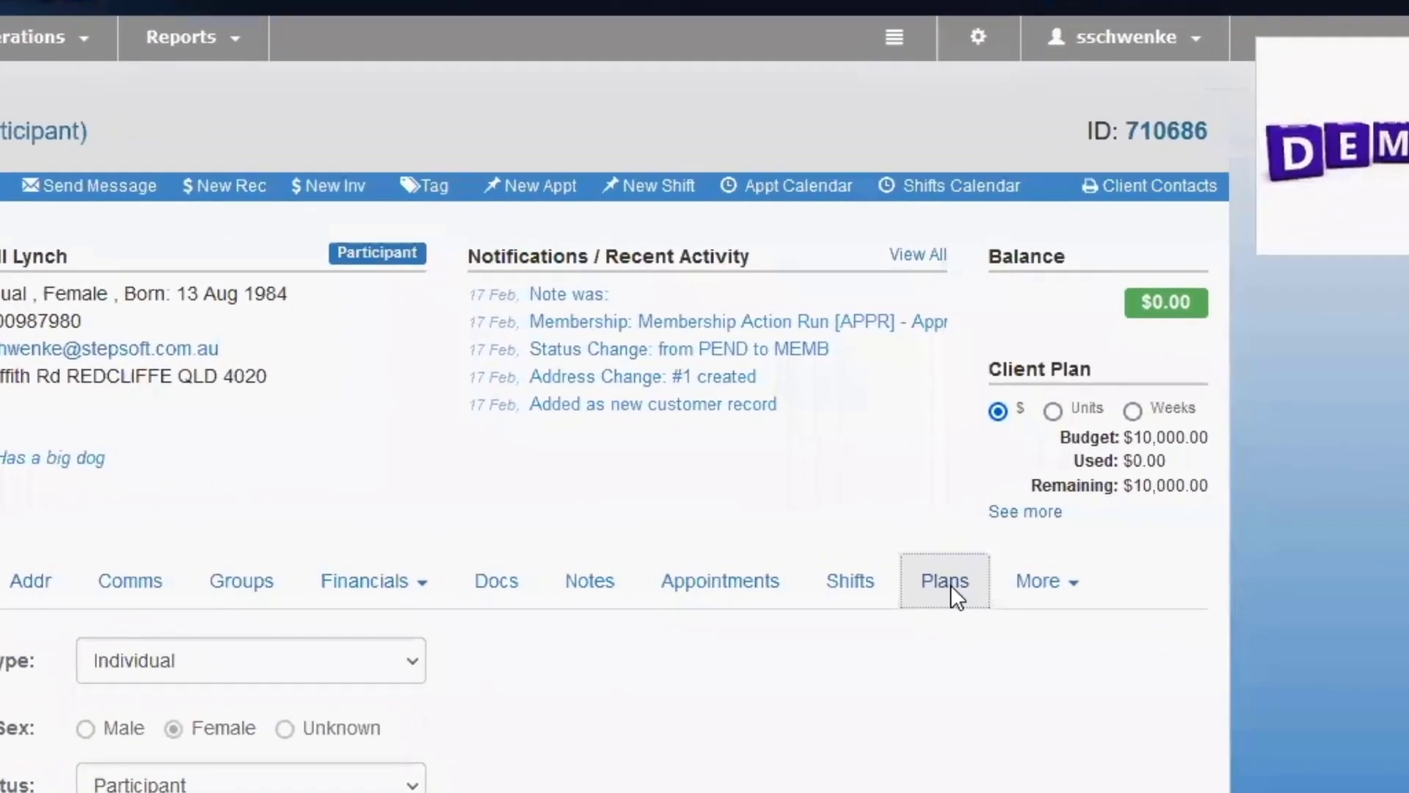
pyautogui.click(983, 555)
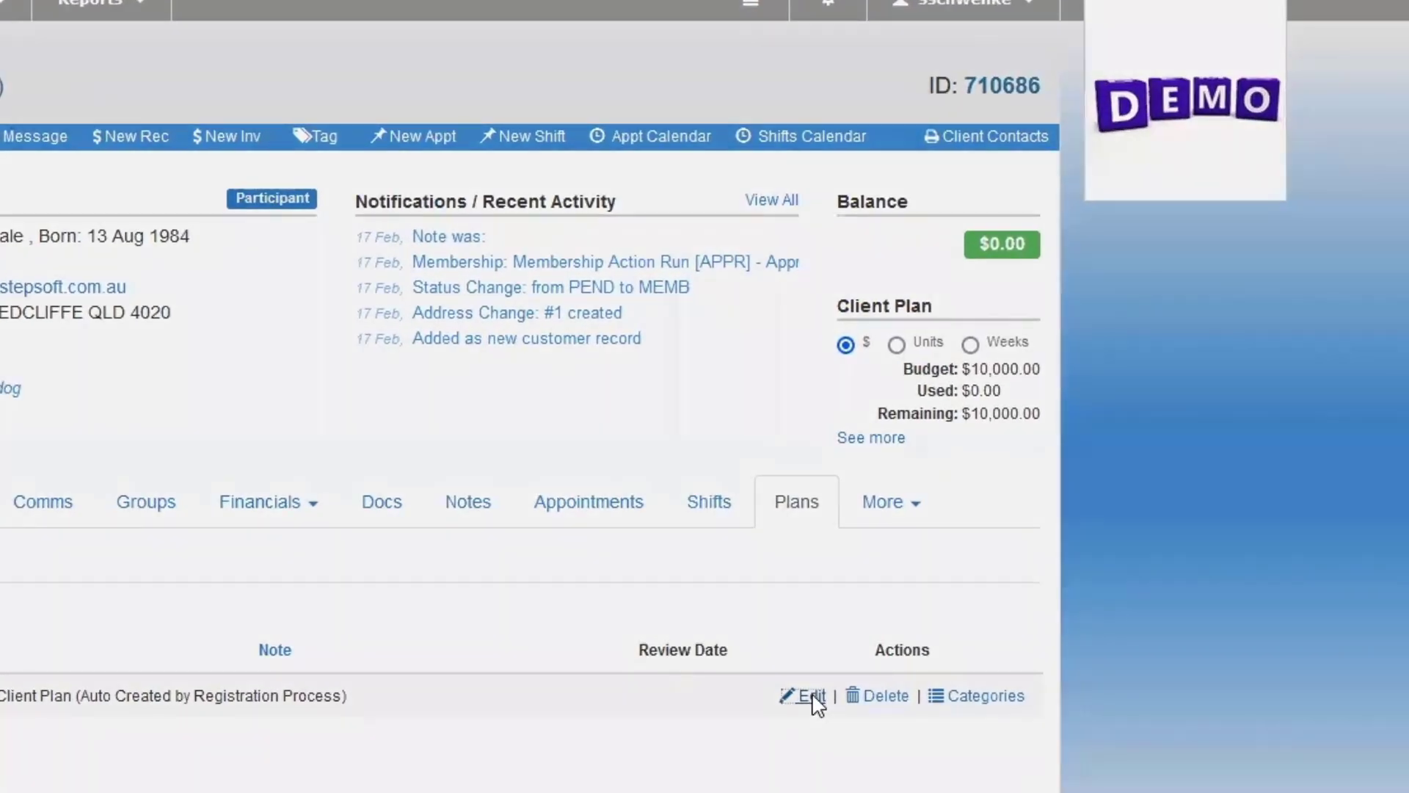
# Review the client plan's details and its options for cloning to a new plan, and leave without saving.
pyautogui.click(812, 697)
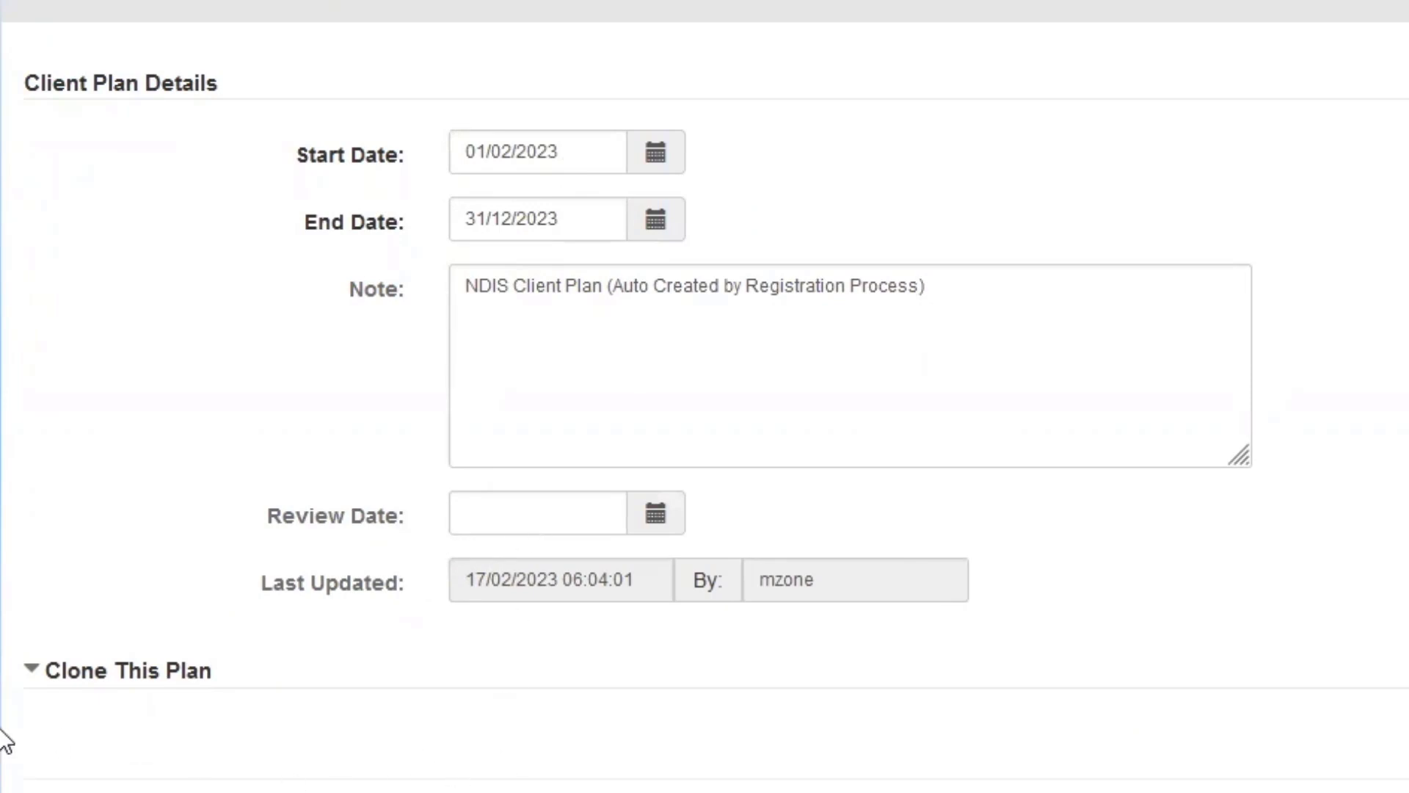
pyautogui.click(31, 671)
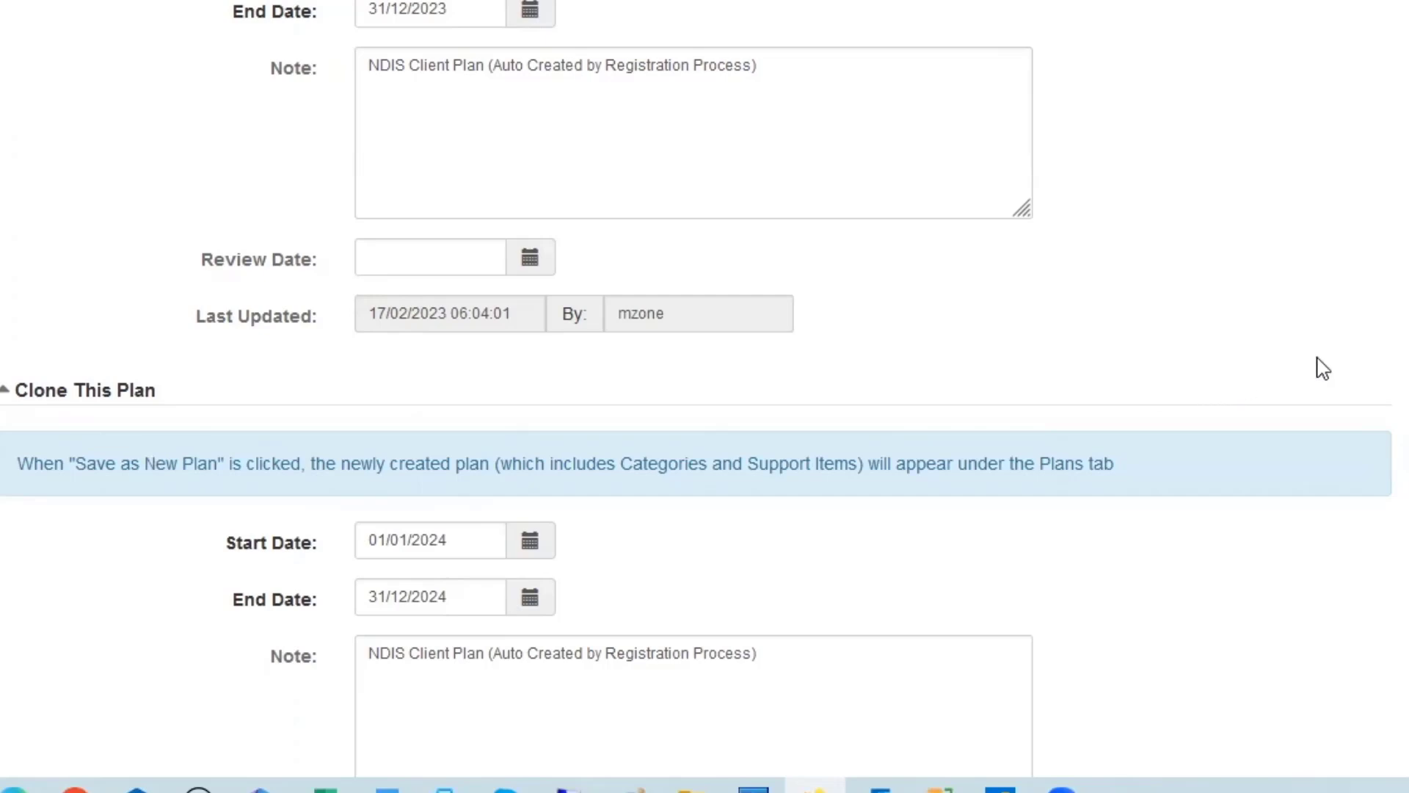
pyautogui.scroll(-7, 705, 396)
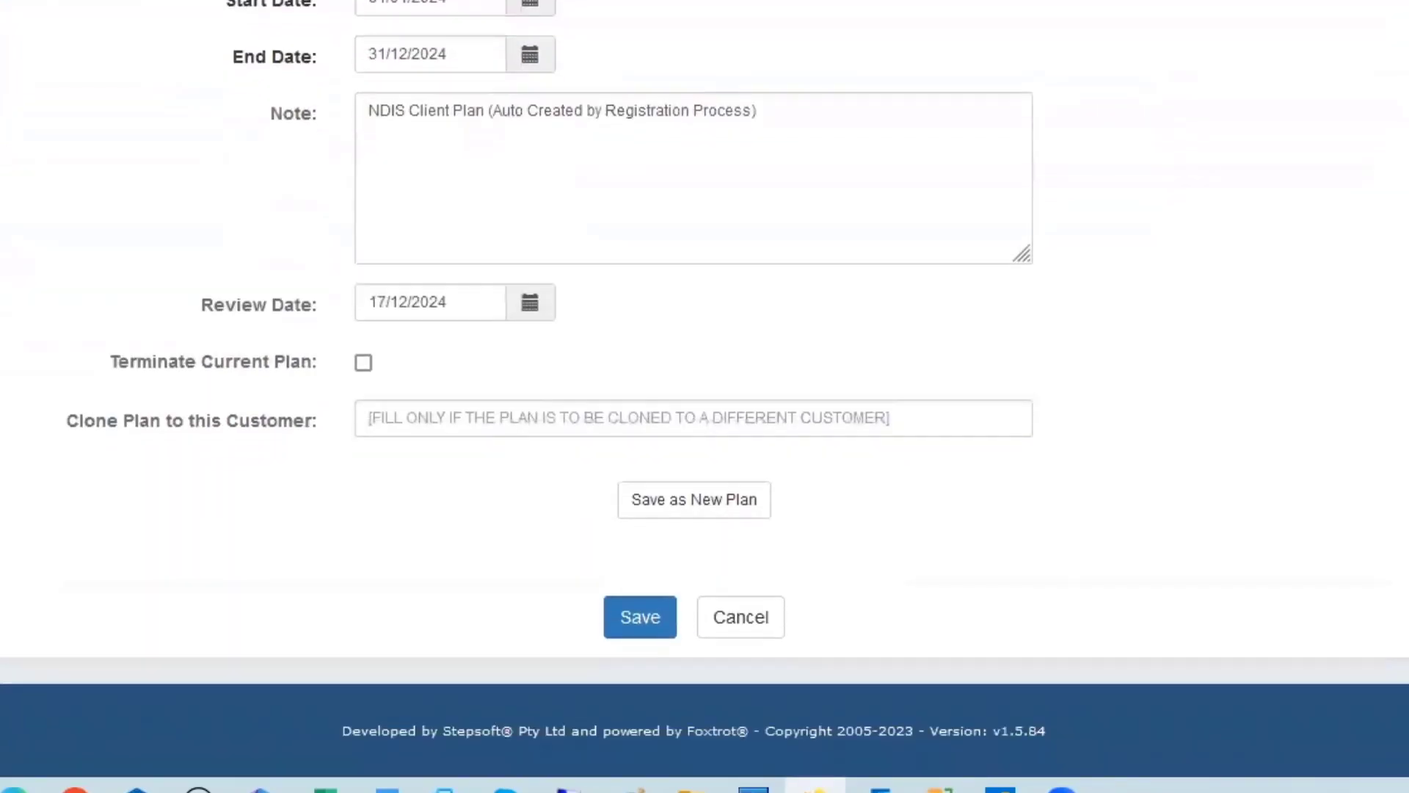
pyautogui.click(765, 630)
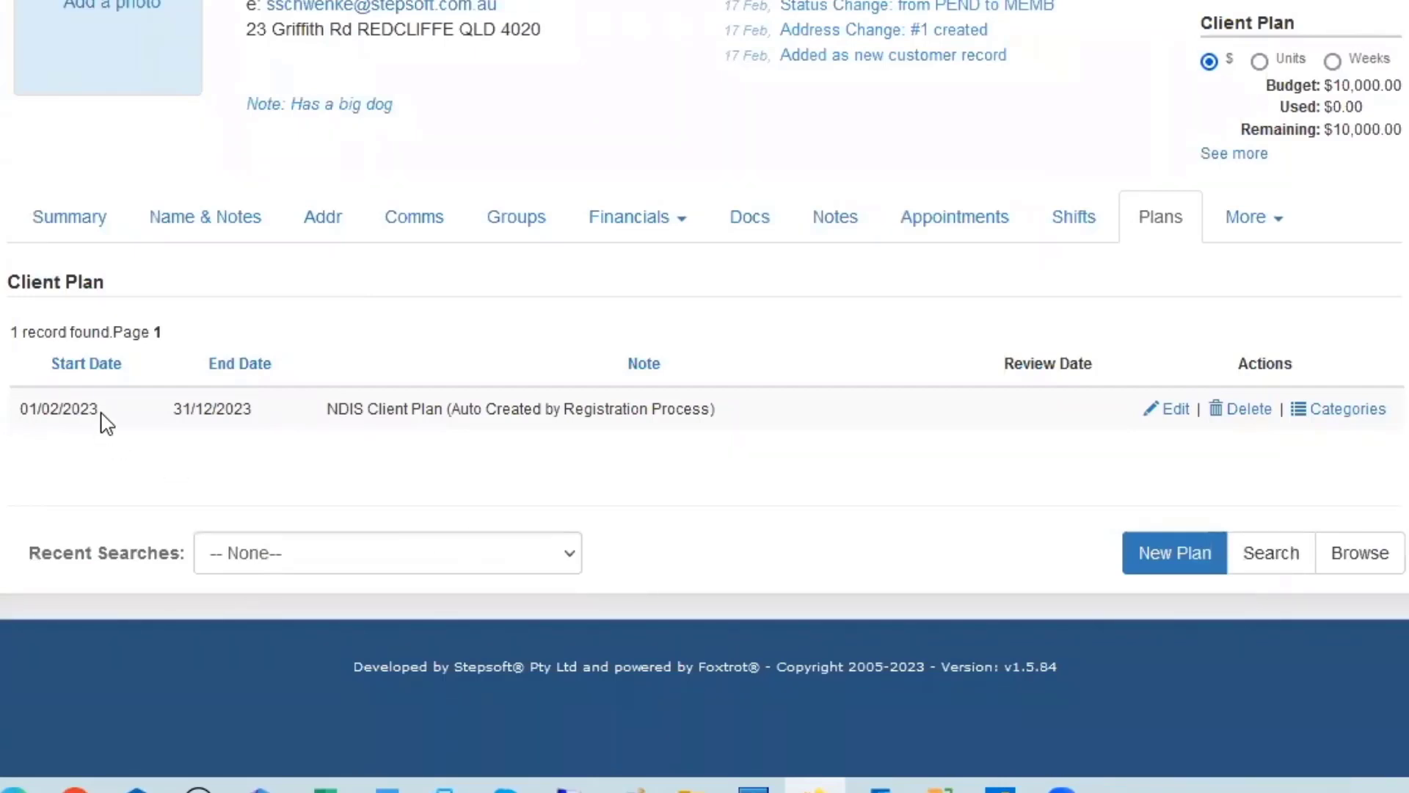
# Add the support category 1.04-Core-Assistance with Social and Community Participation to the client plan with a budget of 5000 dollars.
pyautogui.click(1340, 411)
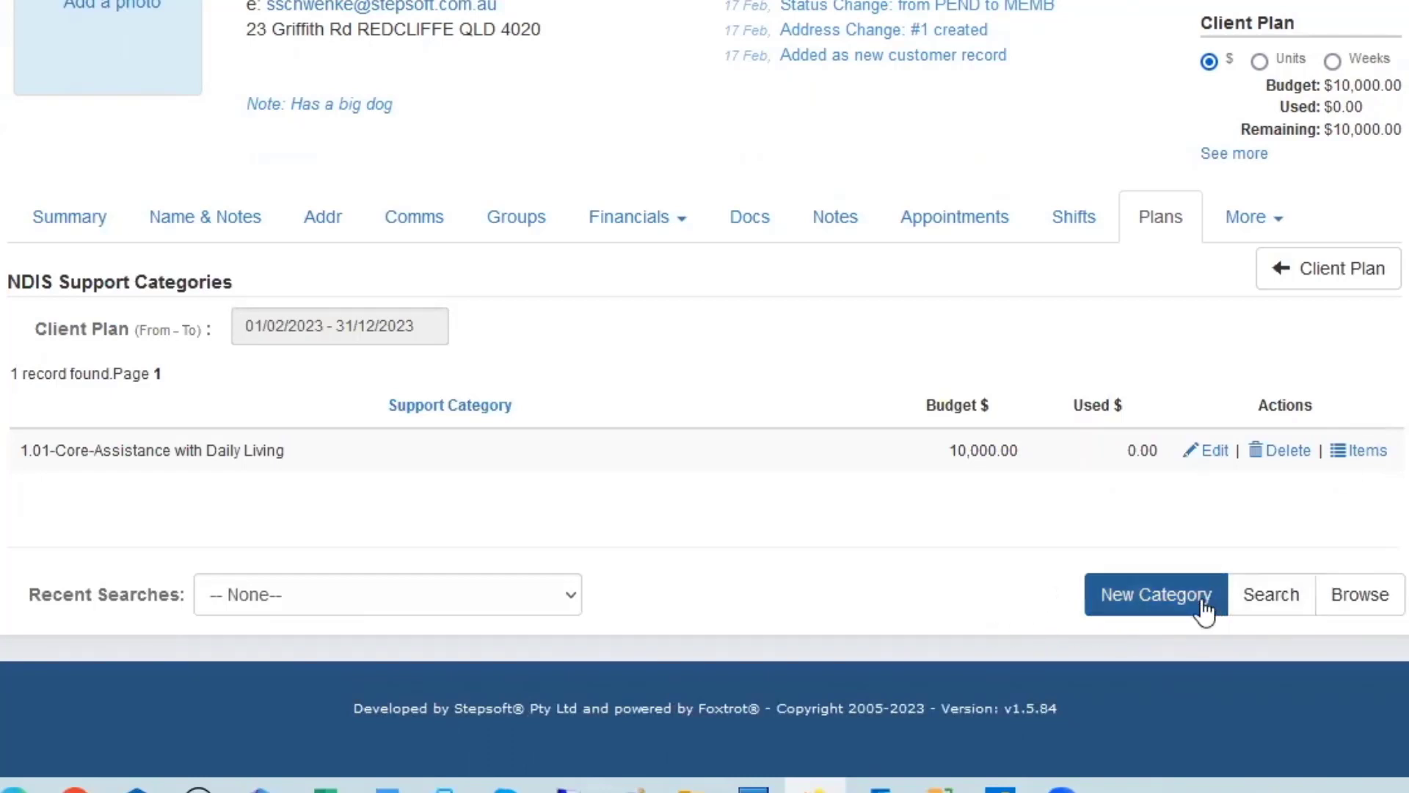
pyautogui.click(1170, 598)
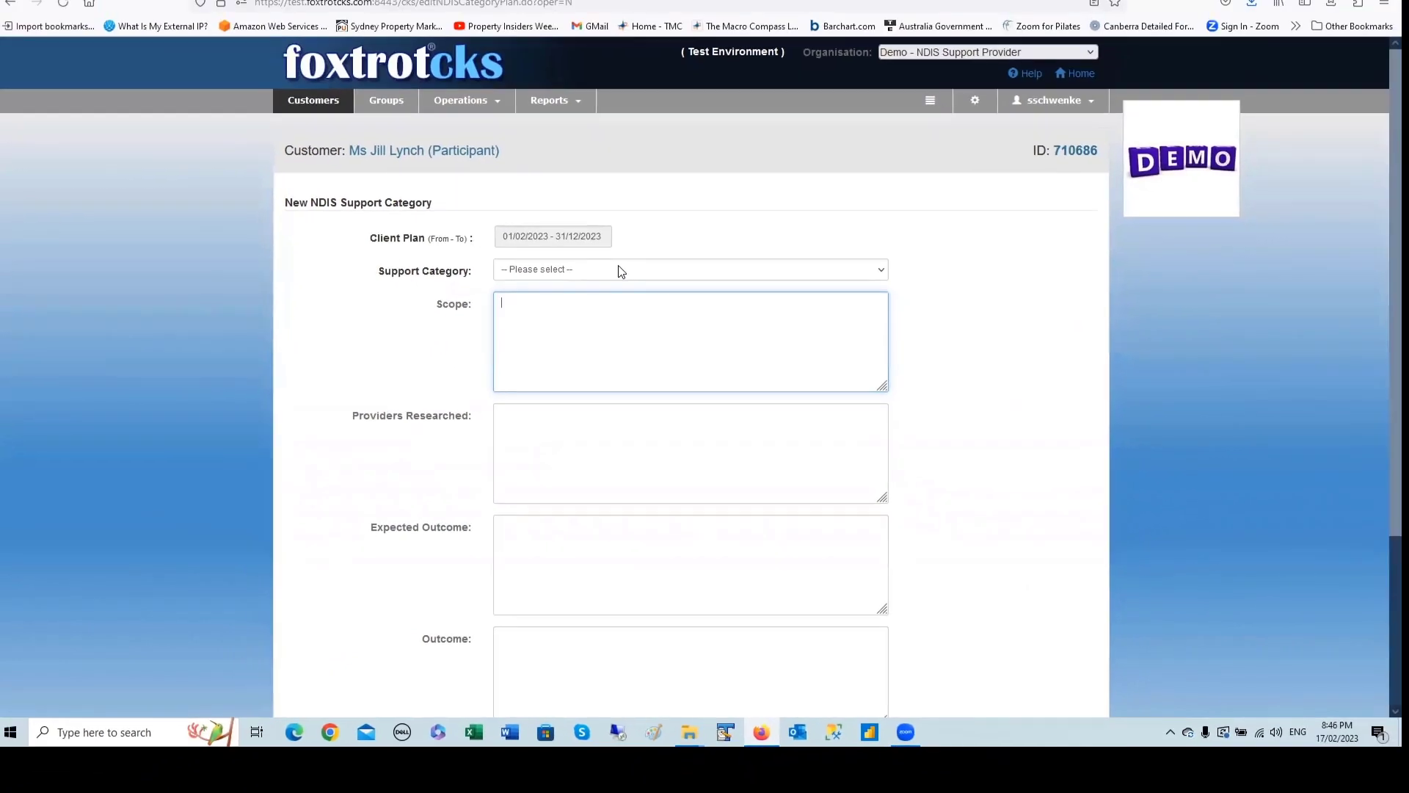
pyautogui.click(590, 110)
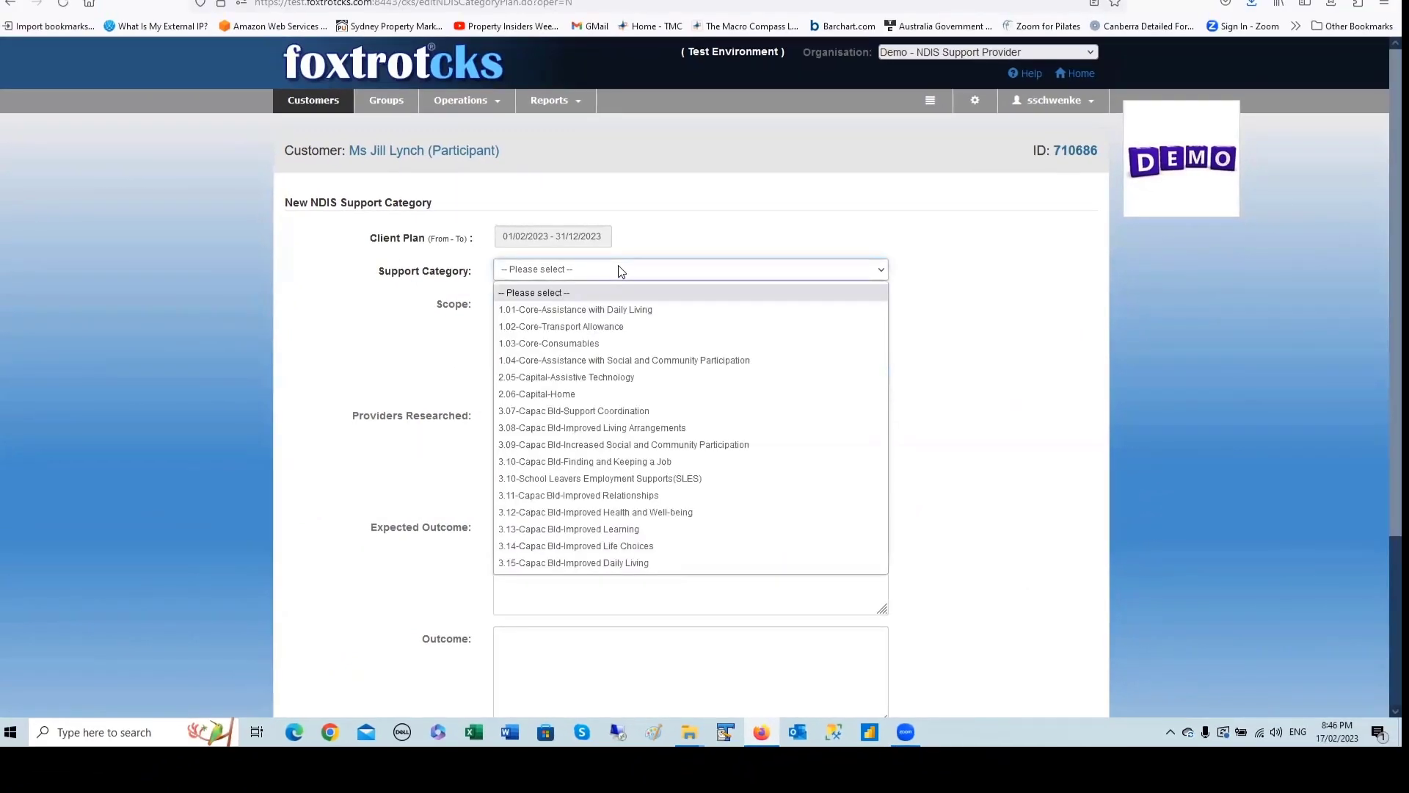
pyautogui.click(581, 364)
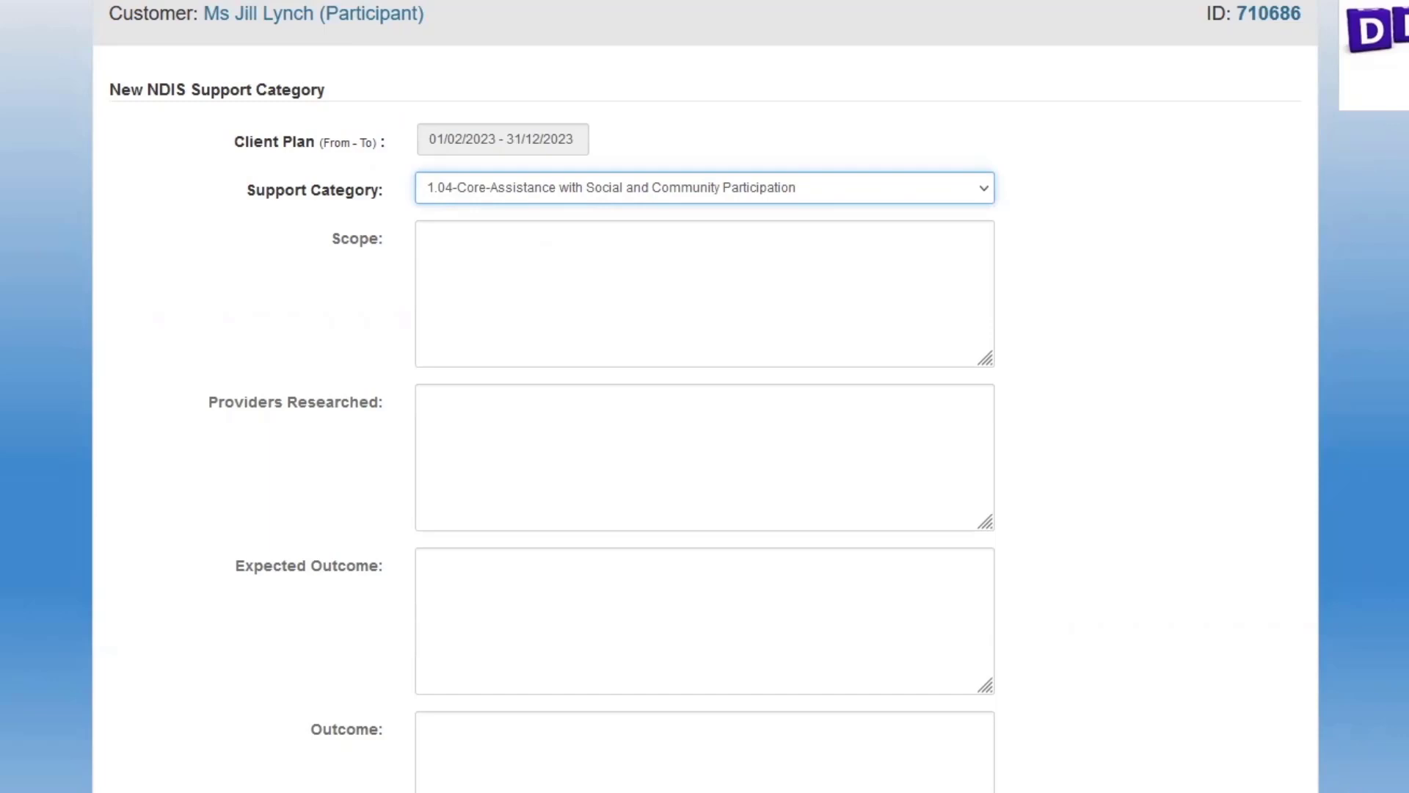
pyautogui.scroll(-3, 398, 183)
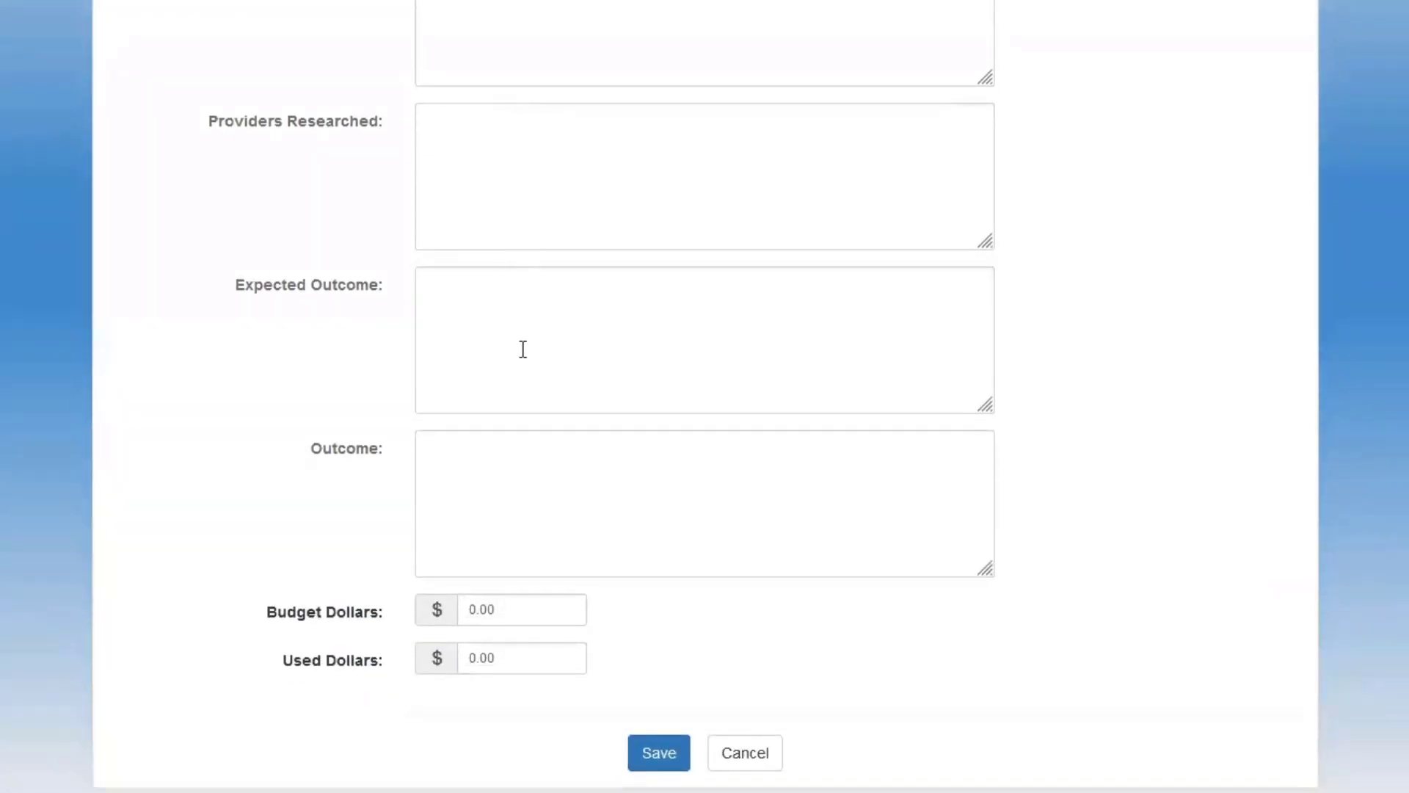
pyautogui.click(505, 606)
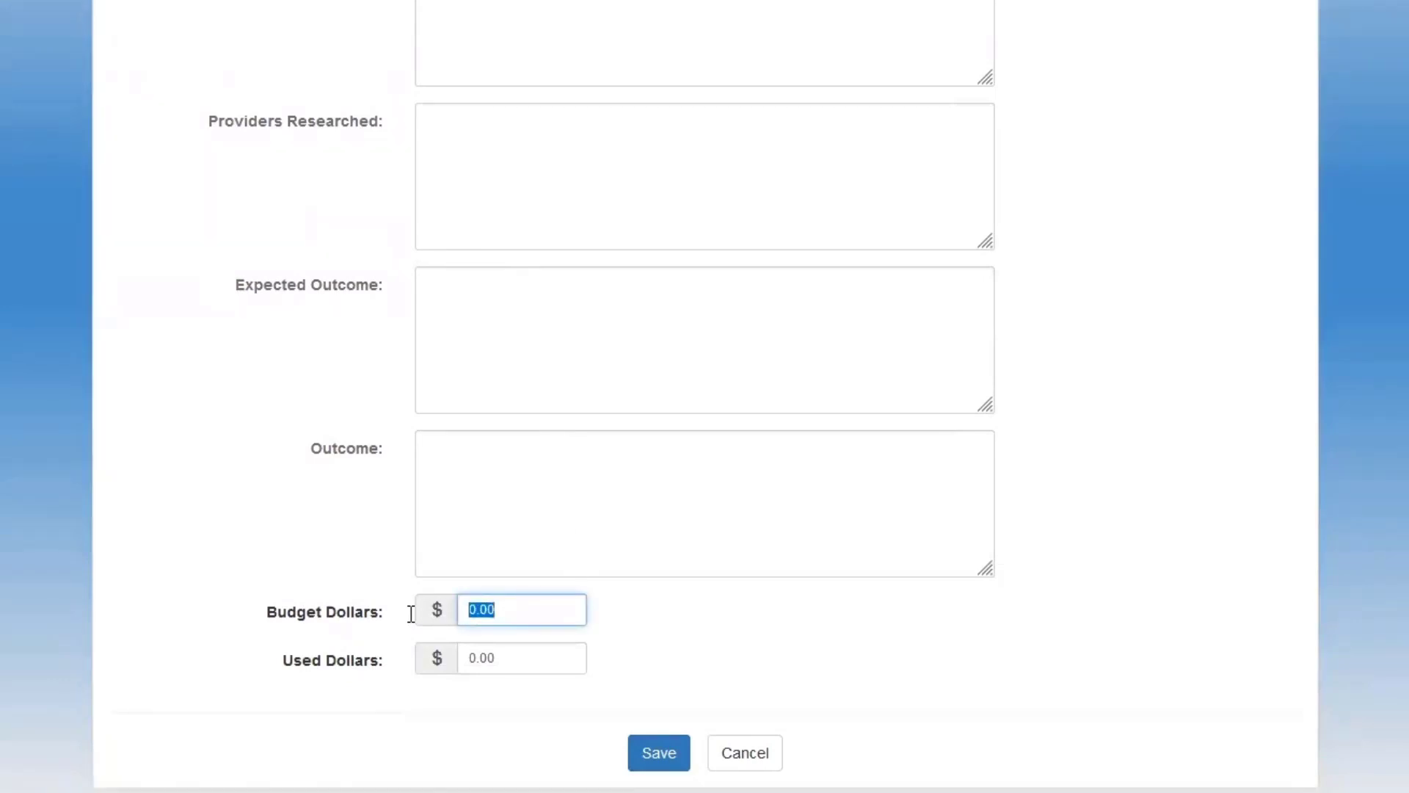
pyautogui.write('5000')
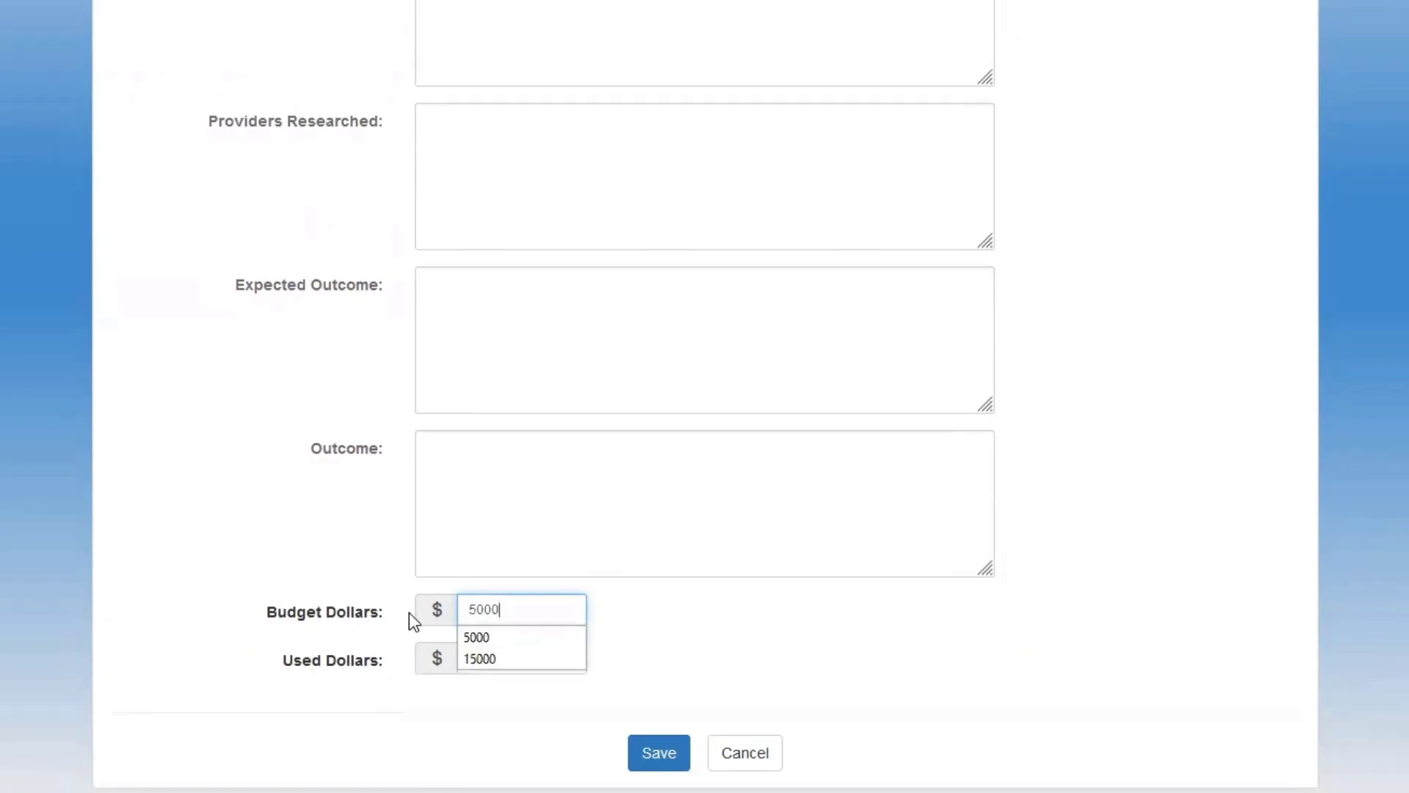
pyautogui.click(658, 759)
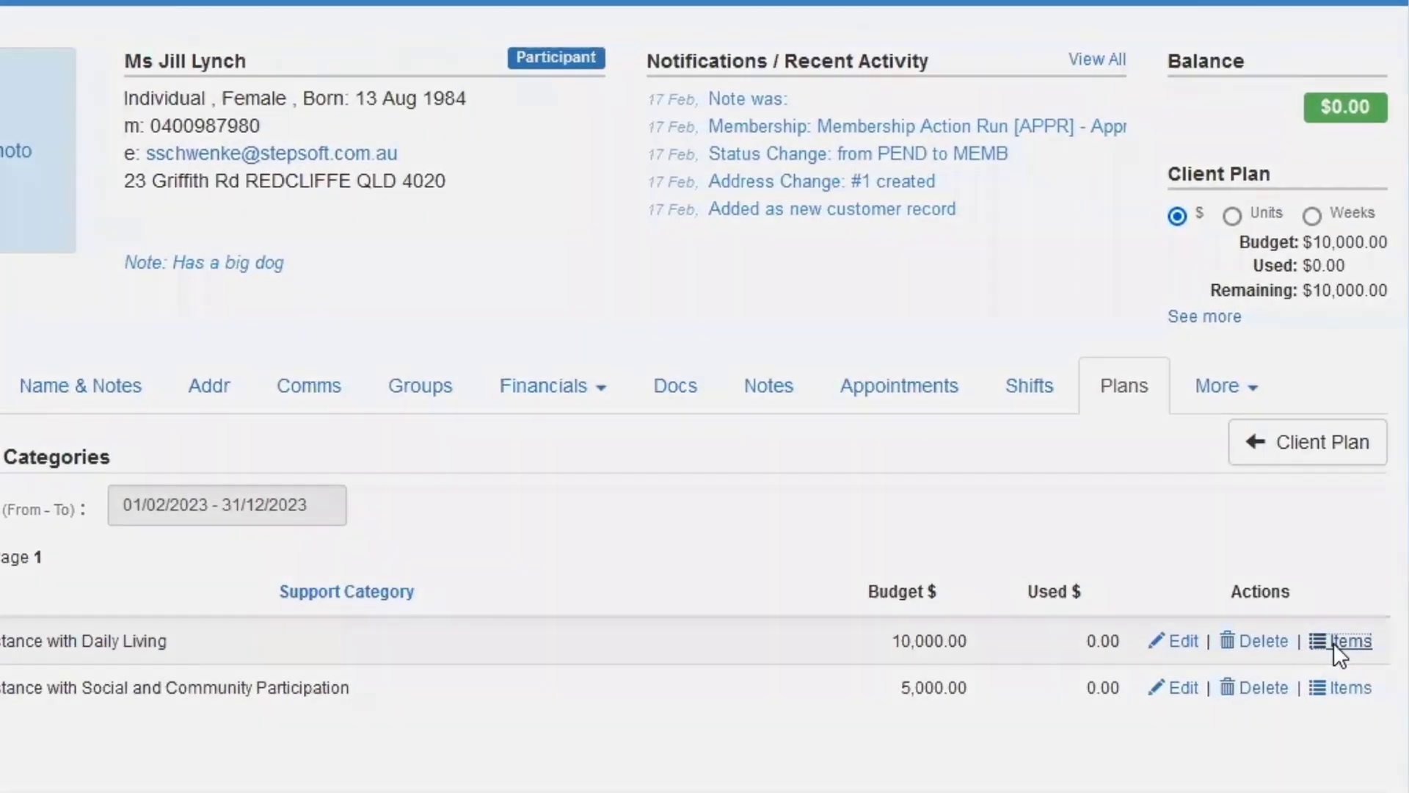
# Add the Agency-Managed support item NDIS 01_004_0107_1_1 Assistance With Personal Domestic Activities to the 1.01-Core-Assistance with Daily Living category.
pyautogui.click(1332, 642)
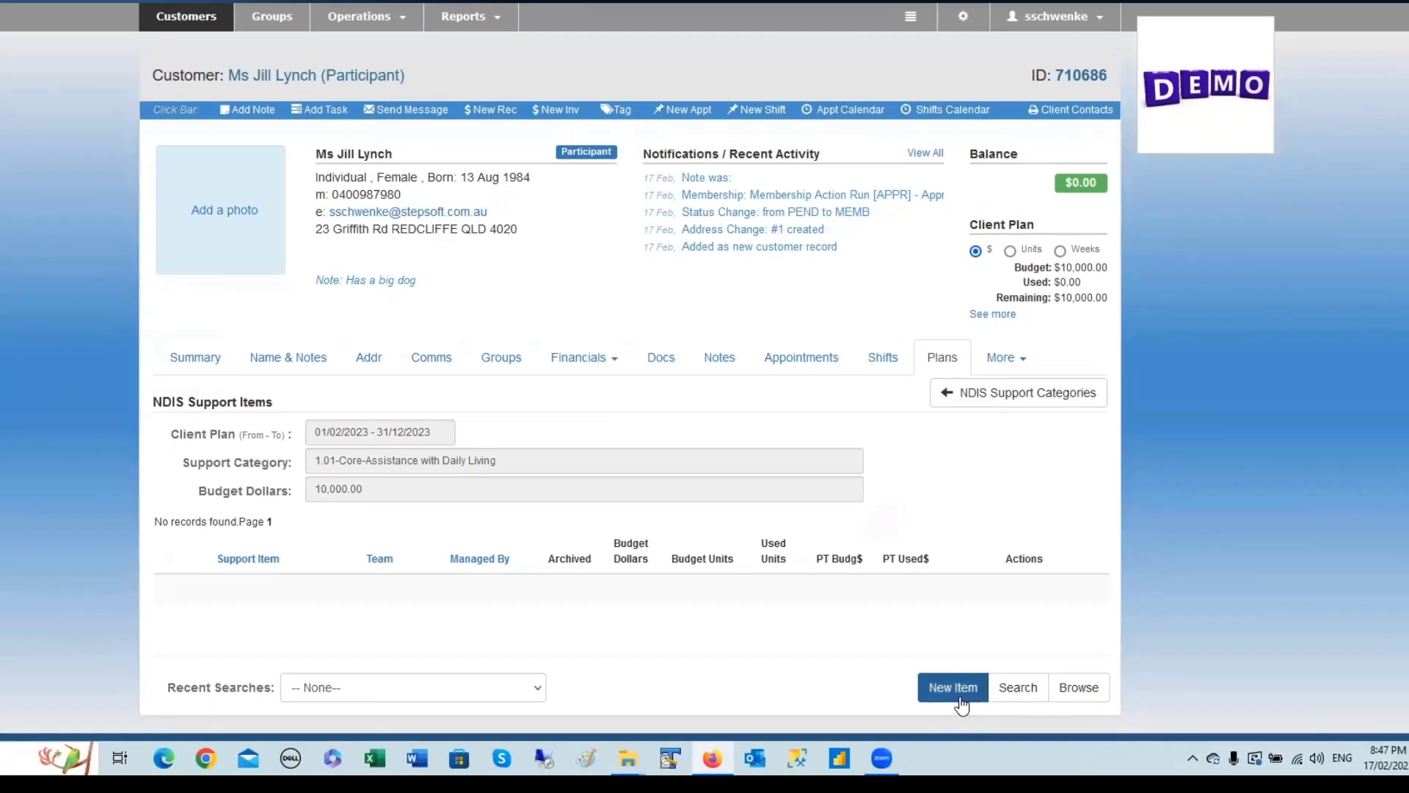
pyautogui.click(957, 692)
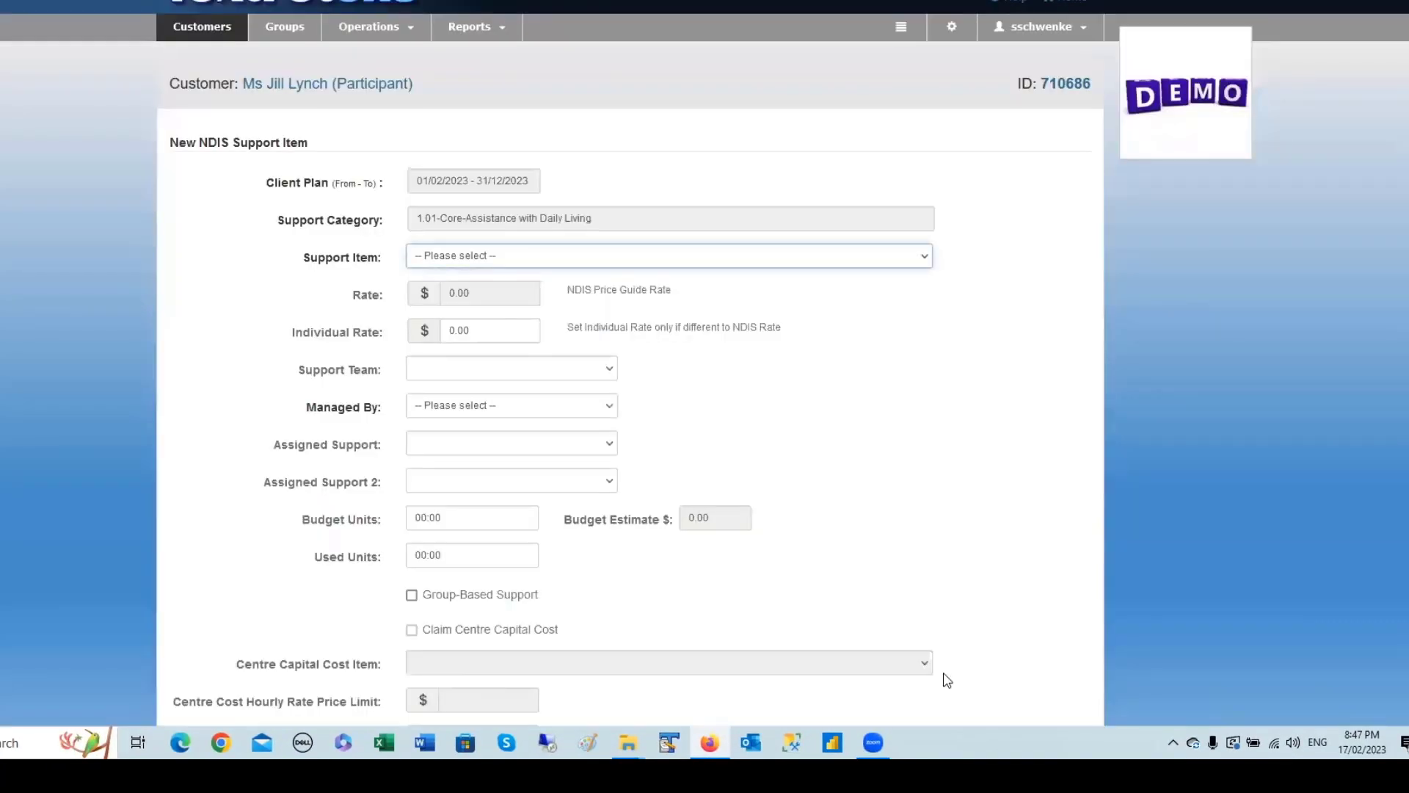
pyautogui.click(545, 259)
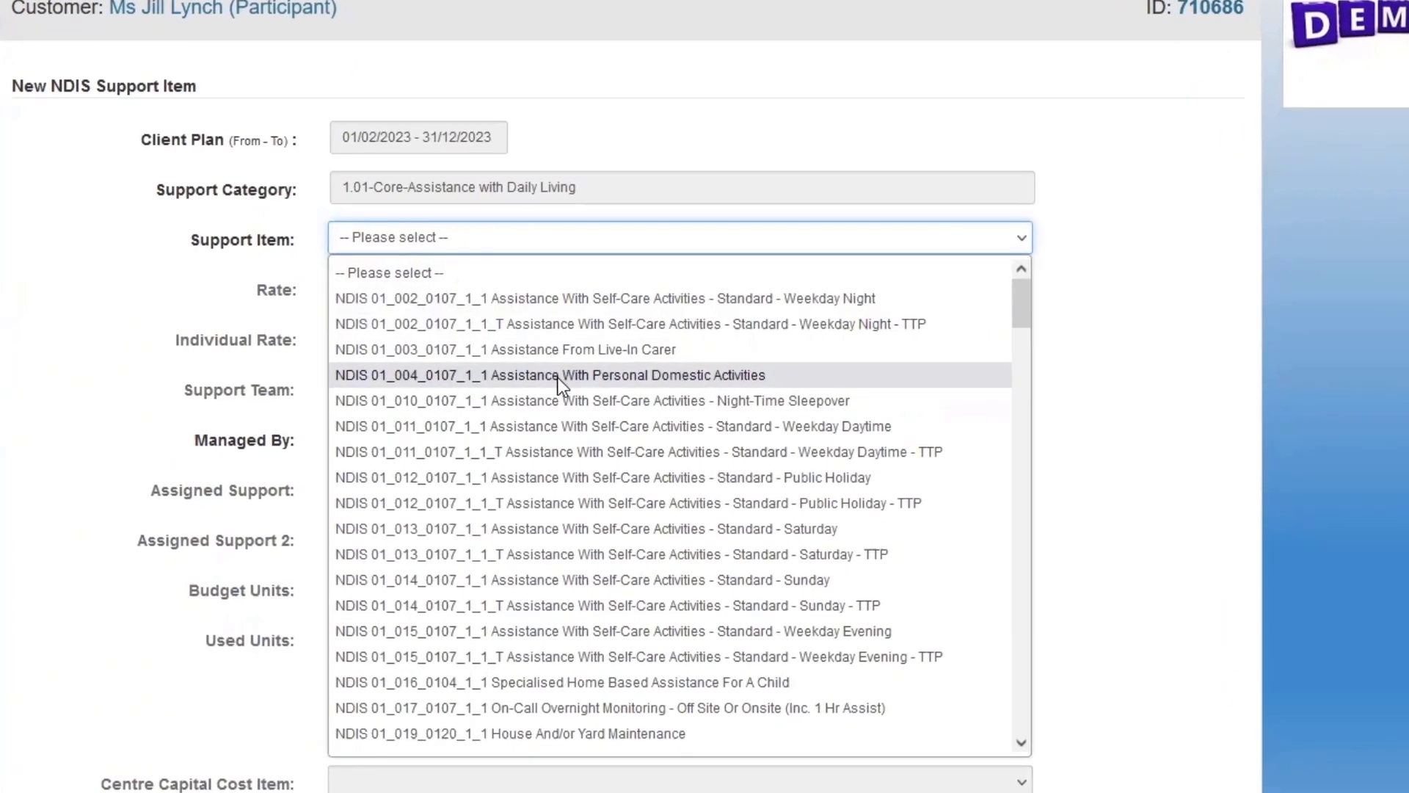
pyautogui.click(557, 377)
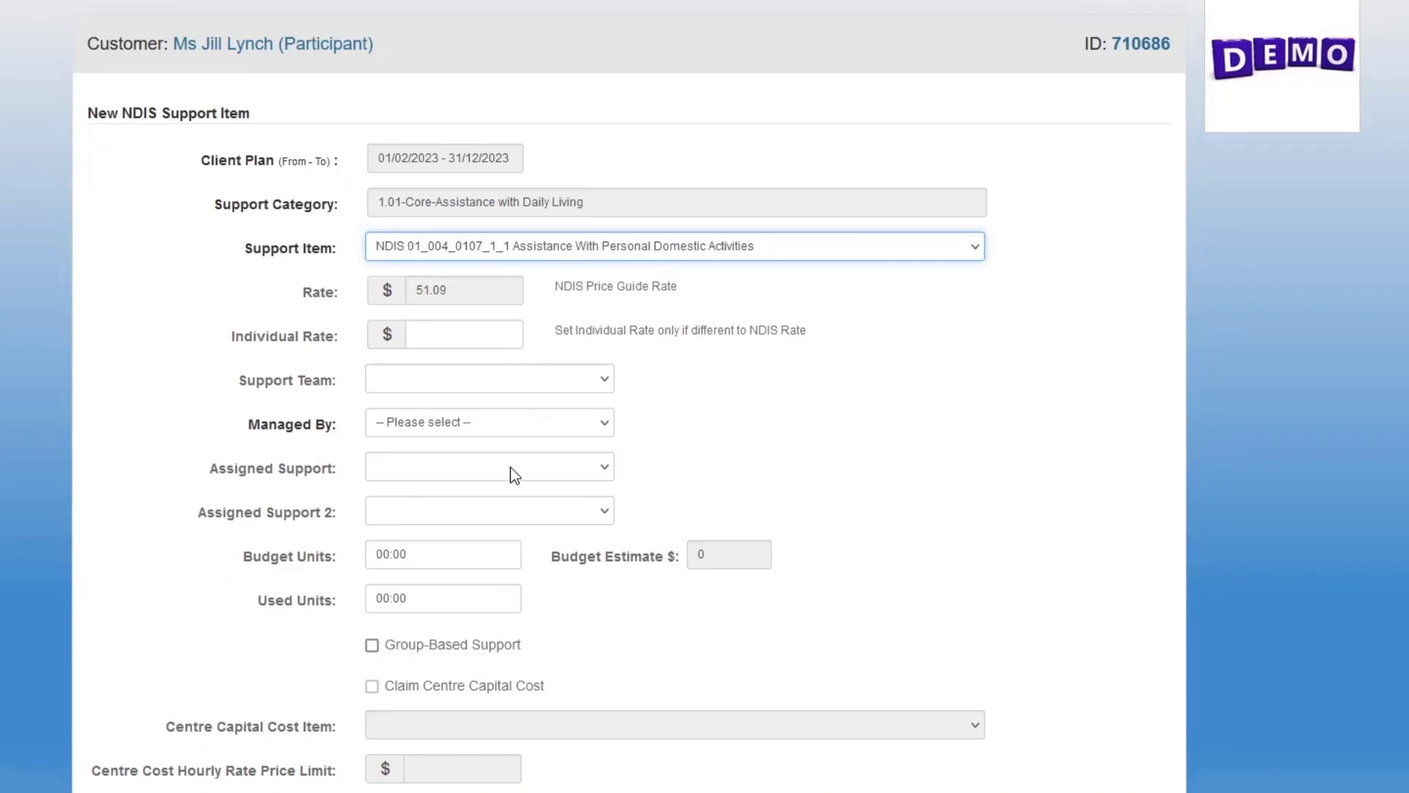
pyautogui.click(483, 428)
pyautogui.click(442, 477)
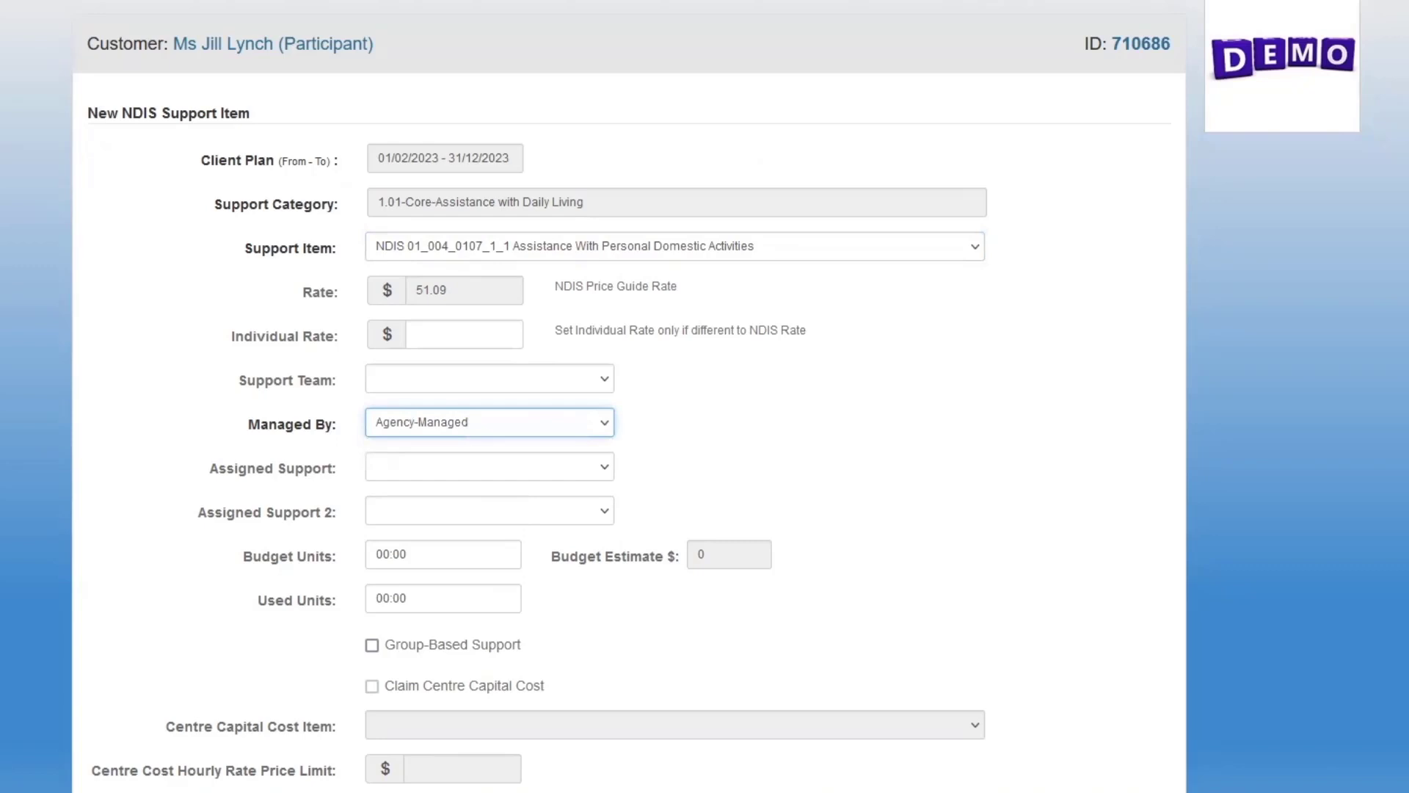
pyautogui.scroll(-8, 705, 396)
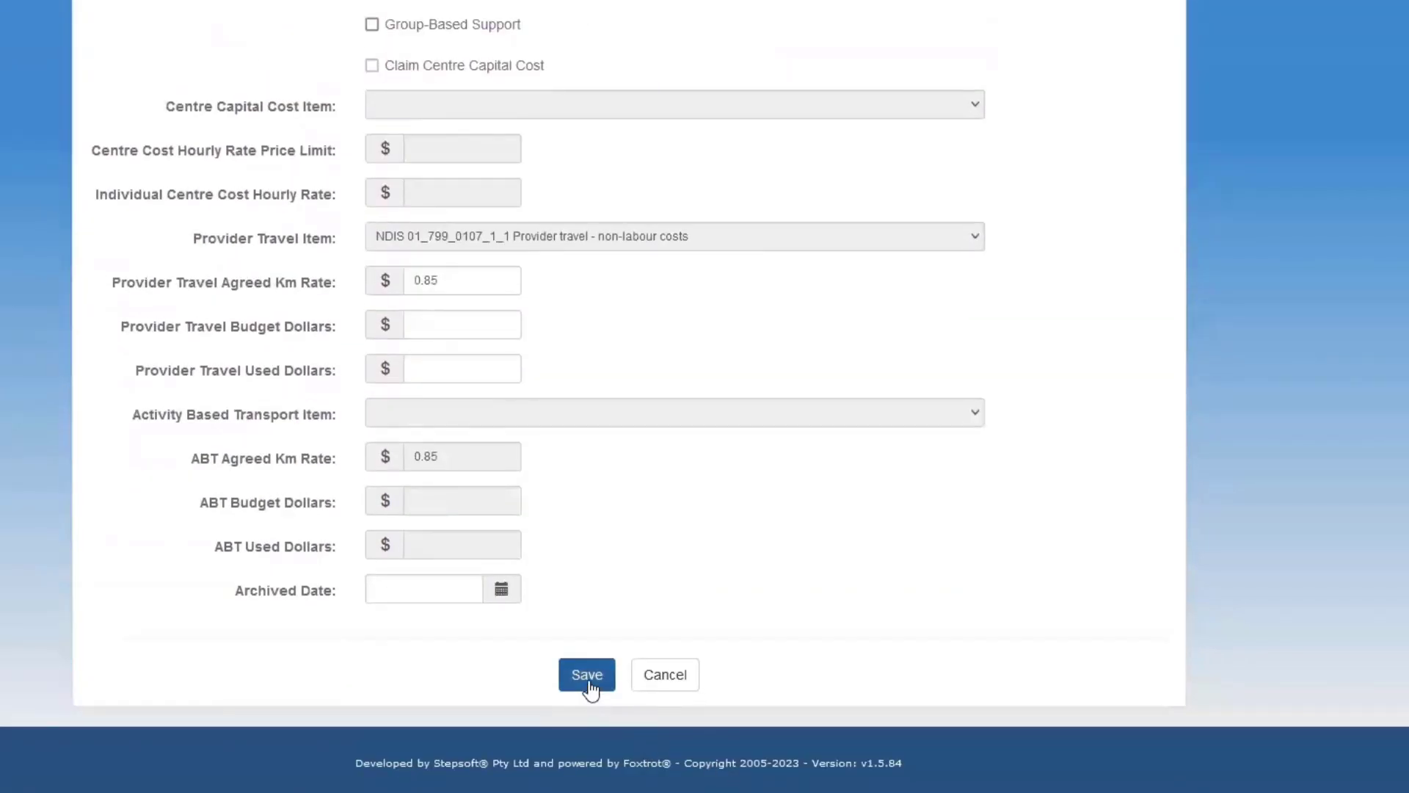
pyautogui.click(592, 683)
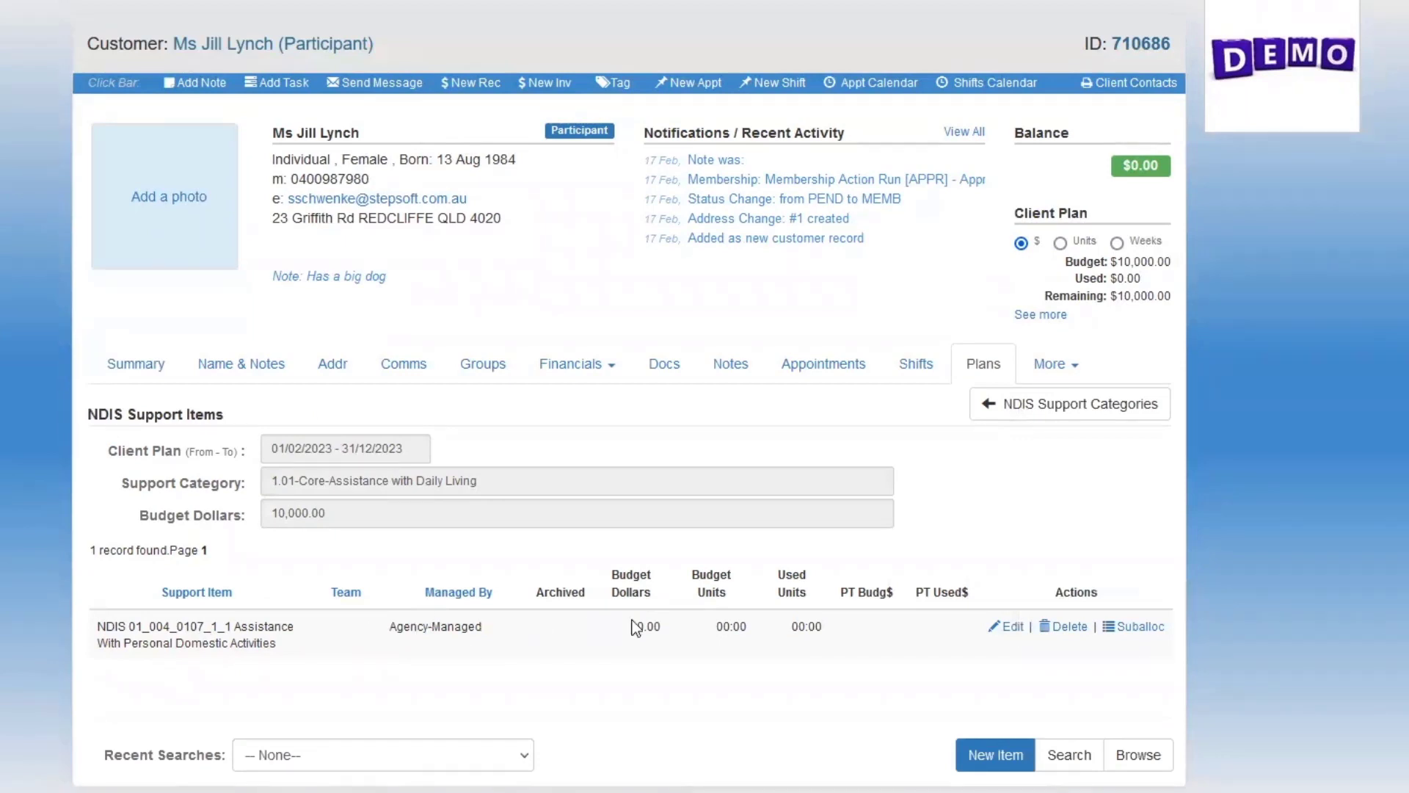
# Set the budget units of the Assistance With Personal Domestic Activities item to 48 and save it.
pyautogui.click(1016, 628)
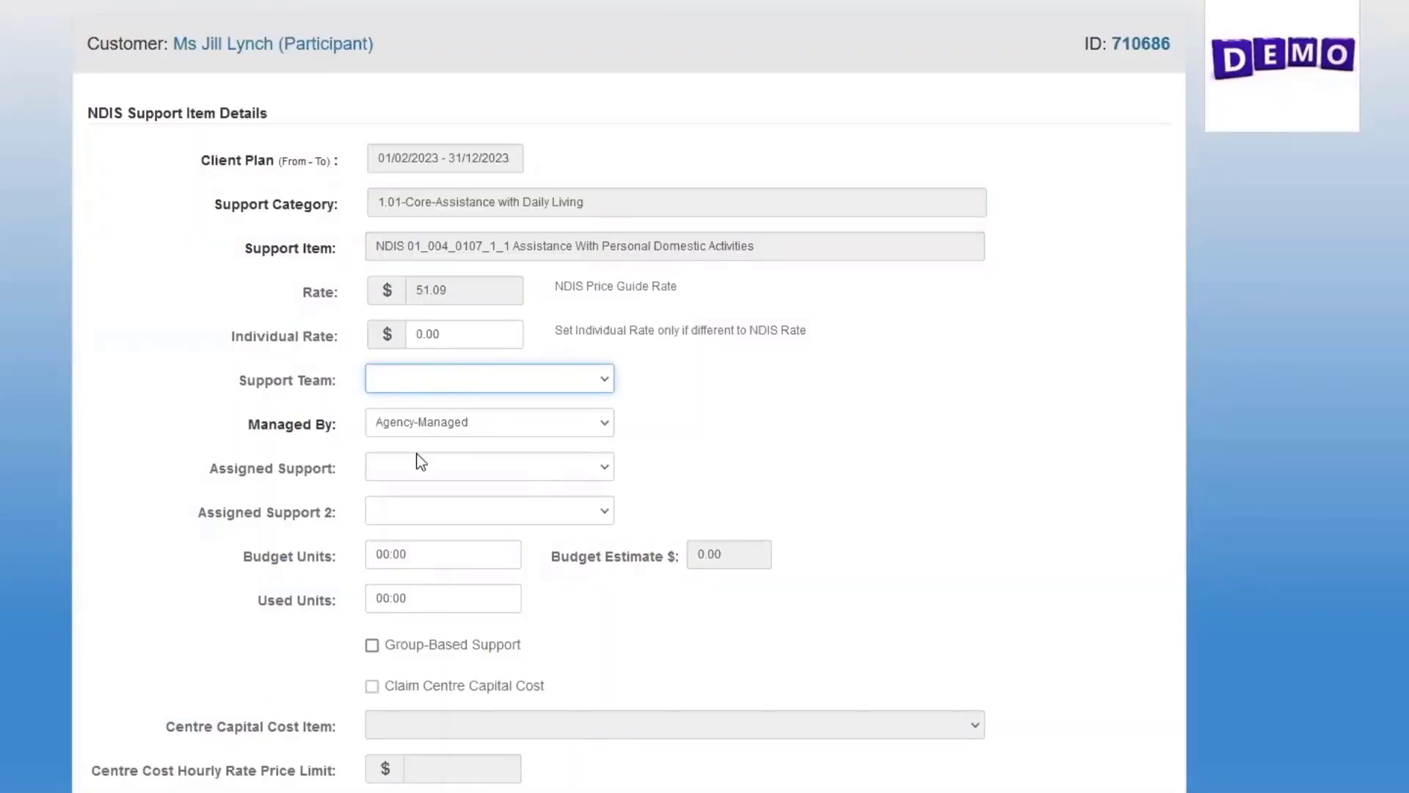
pyautogui.click(423, 560)
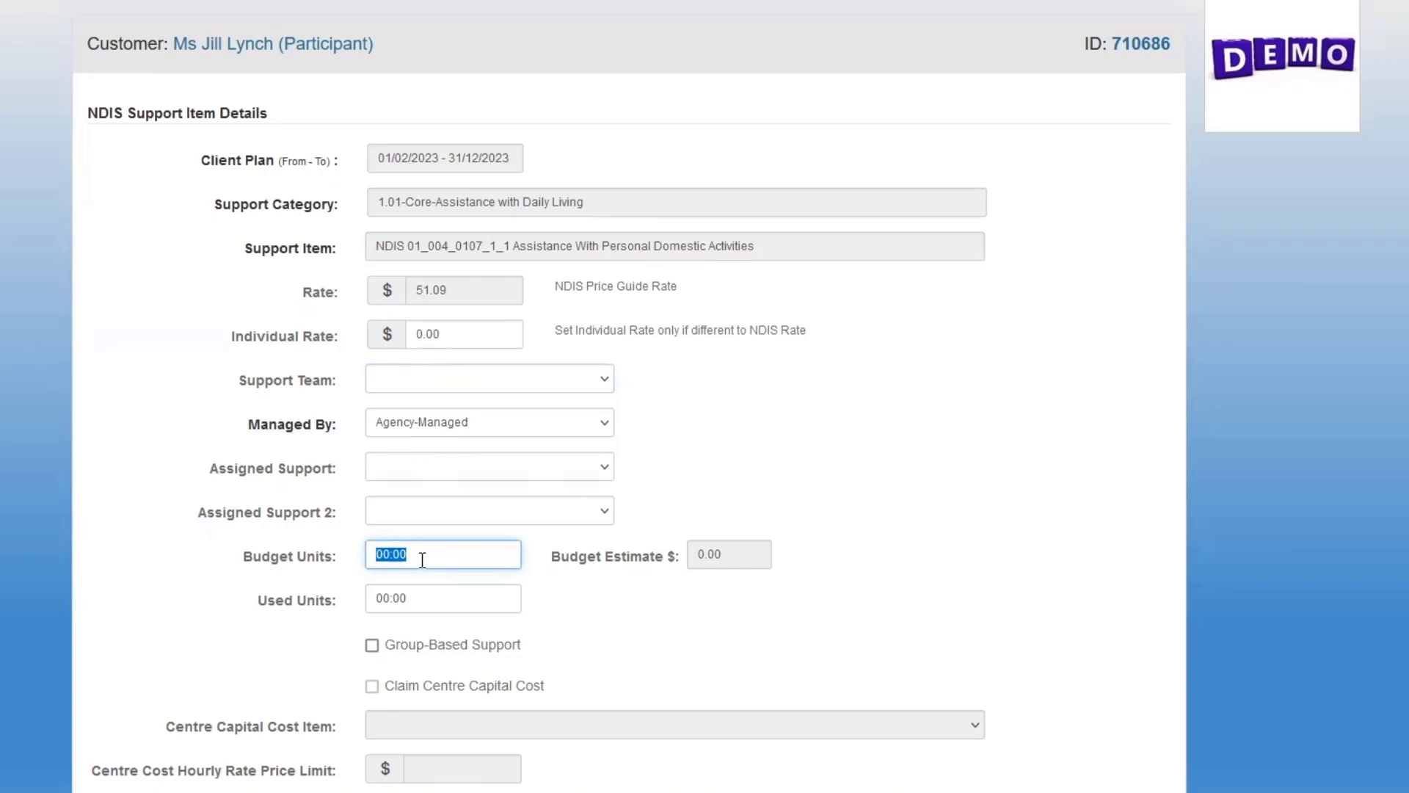
pyautogui.write('48')
pyautogui.press('Tab')
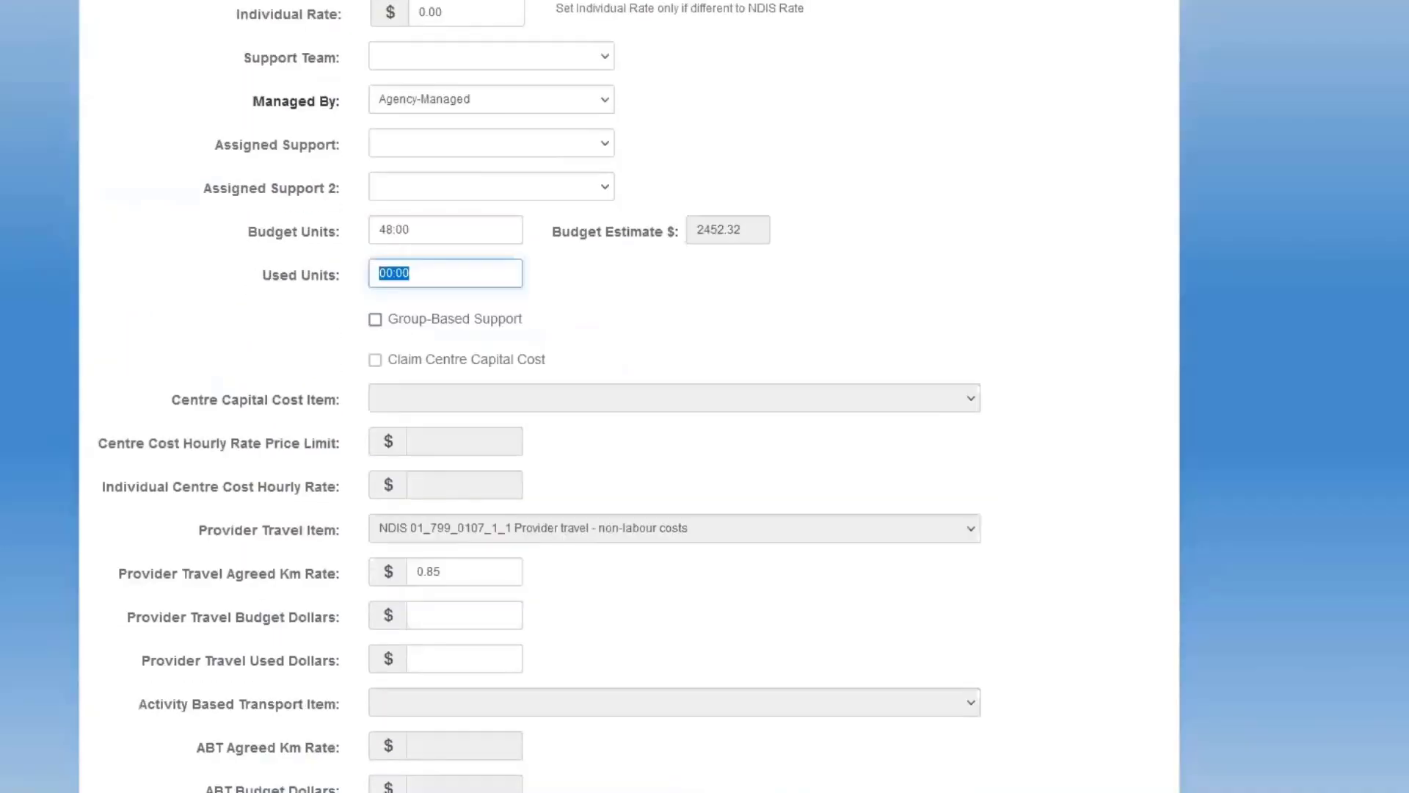
pyautogui.scroll(-5, 959, 780)
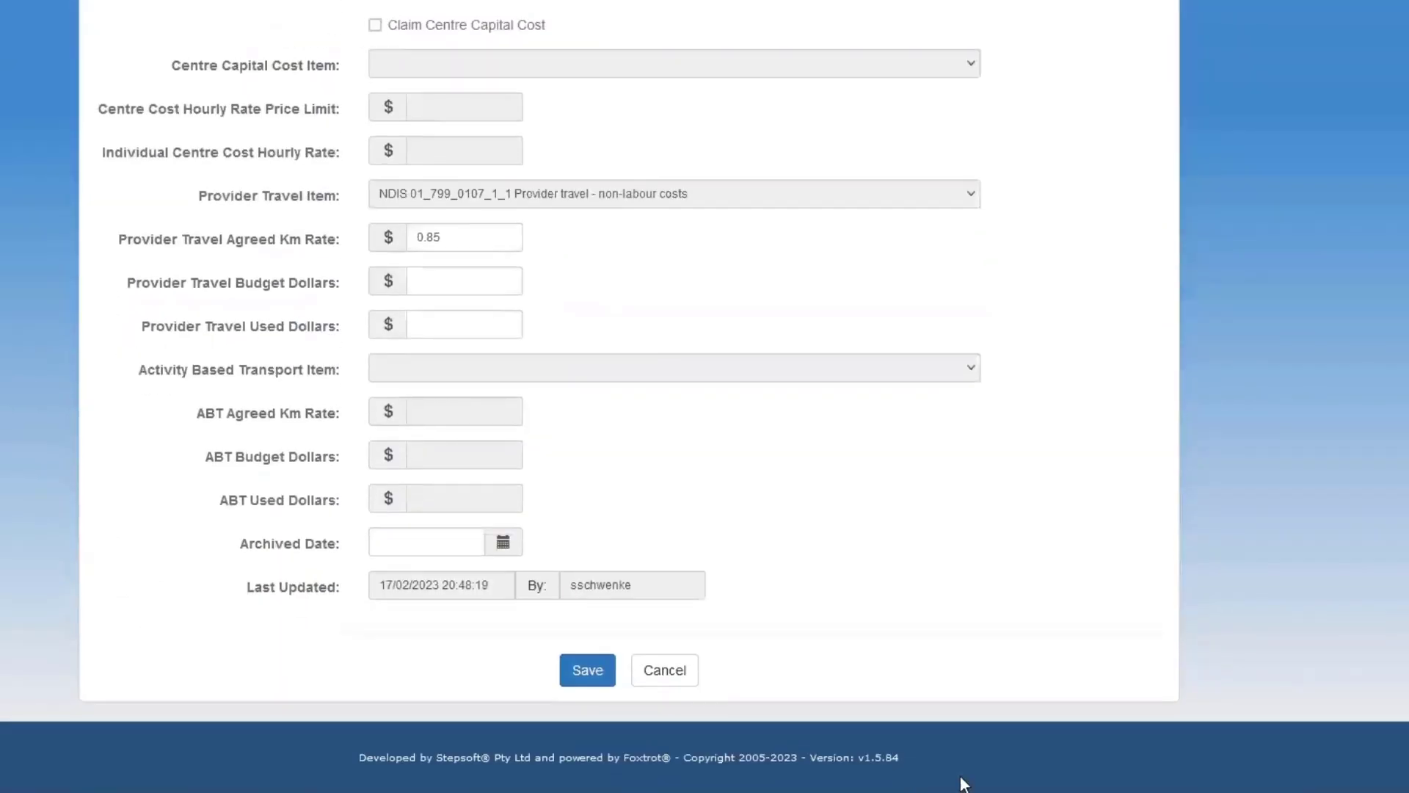
pyautogui.click(578, 670)
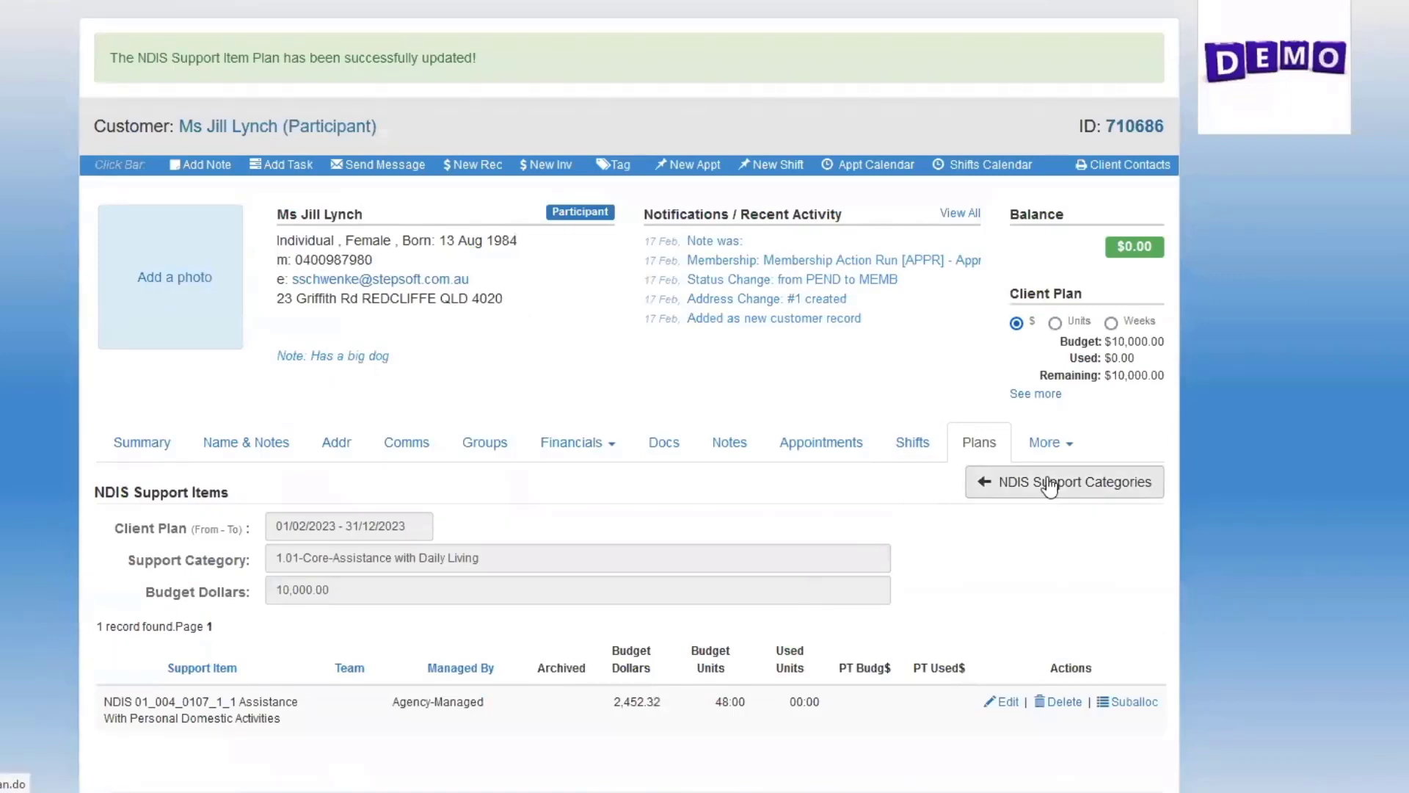
# Start a Plan-Managed support item NDIS 04_102_0136_6_1 Group Activities - Standard - Weekday Daytime in the 1.04-Core-Assistance with Social and Community Participation category.
pyautogui.click(1049, 484)
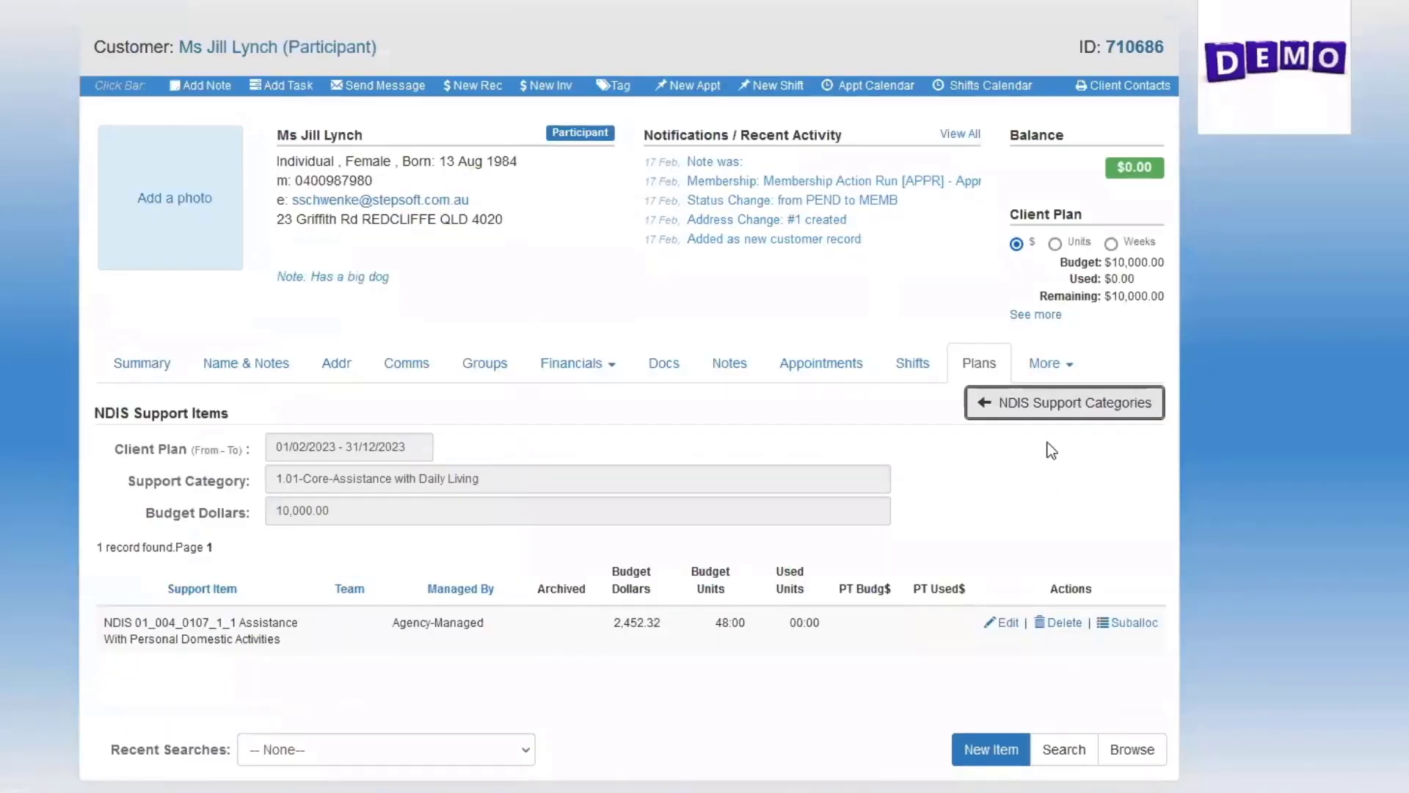
pyautogui.click(1049, 408)
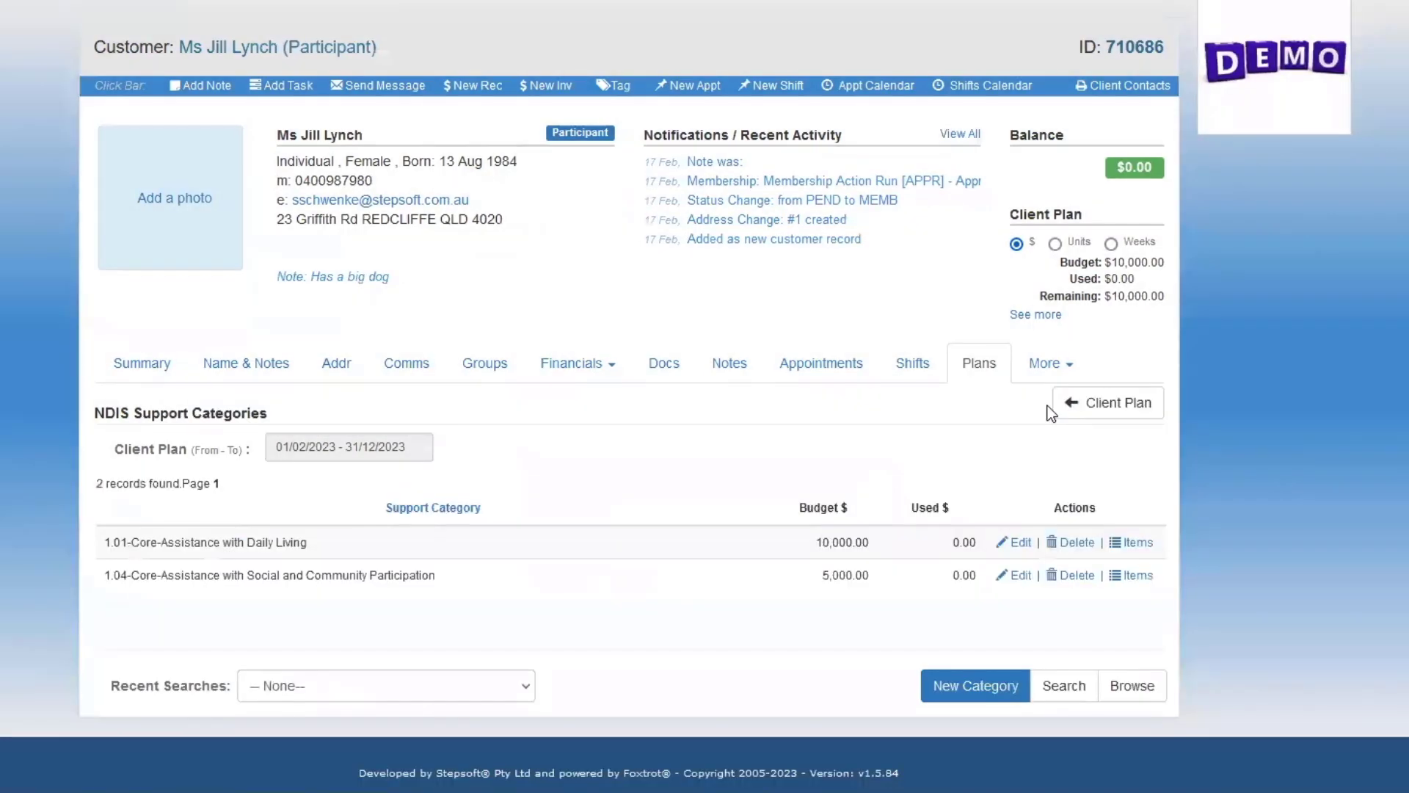
pyautogui.click(1138, 576)
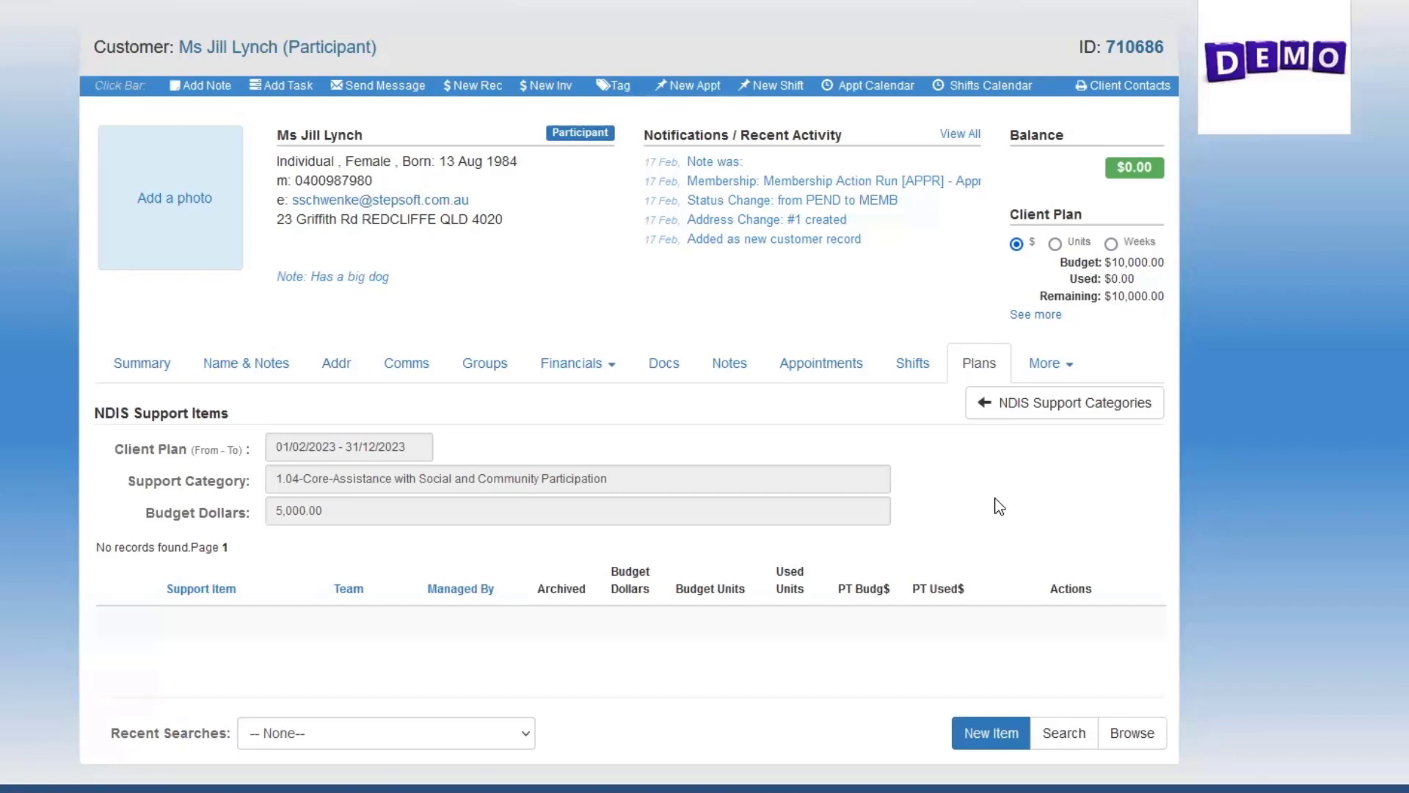
pyautogui.click(1003, 735)
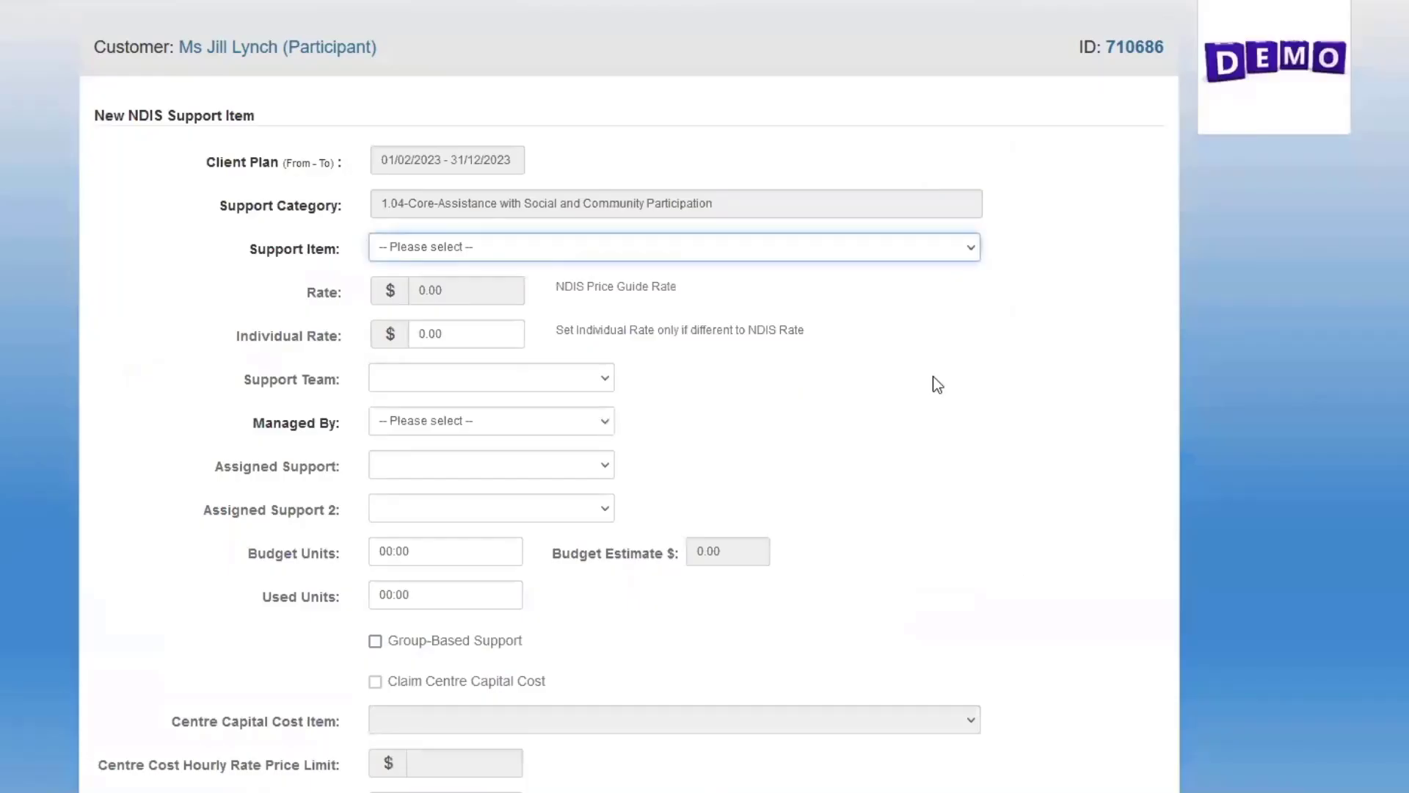
pyautogui.click(719, 249)
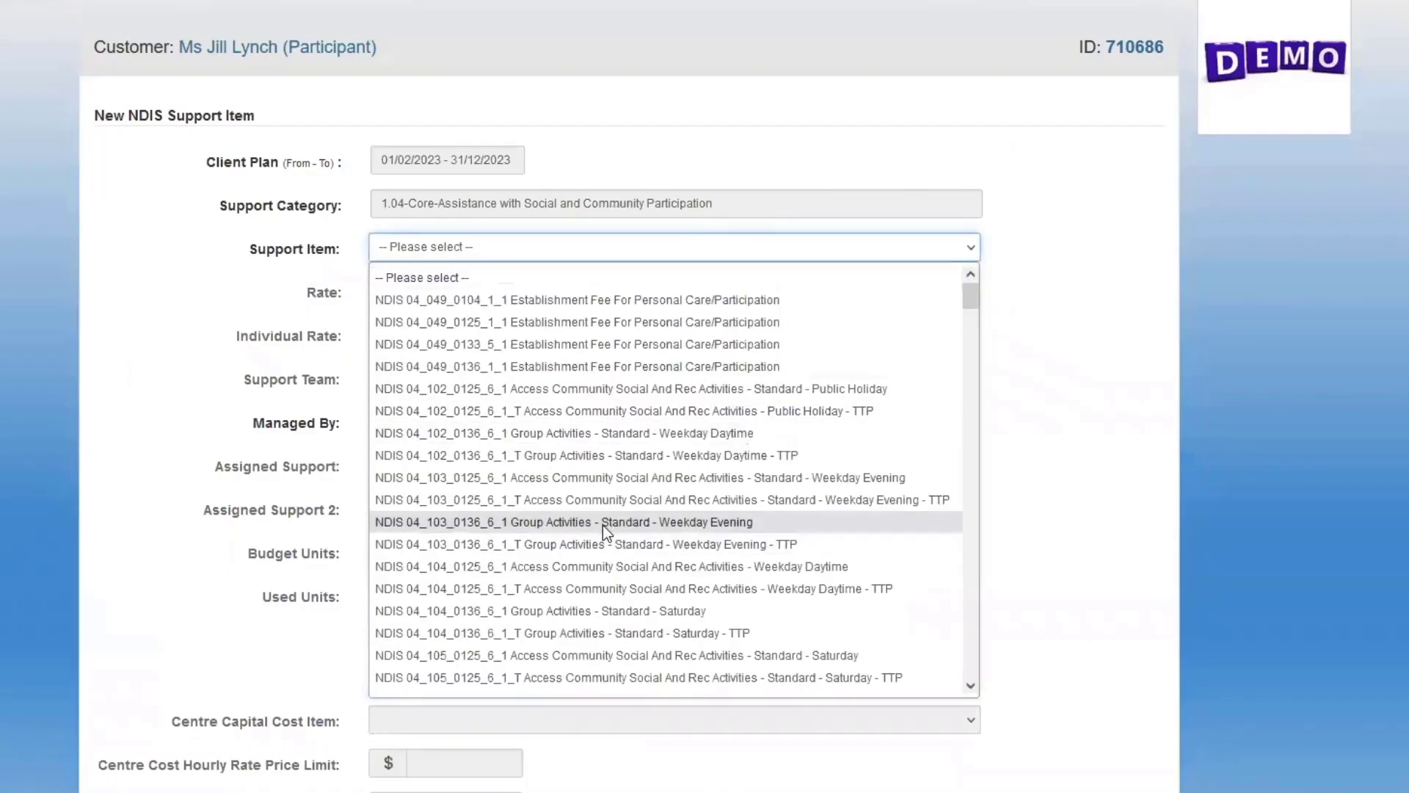
pyautogui.click(561, 433)
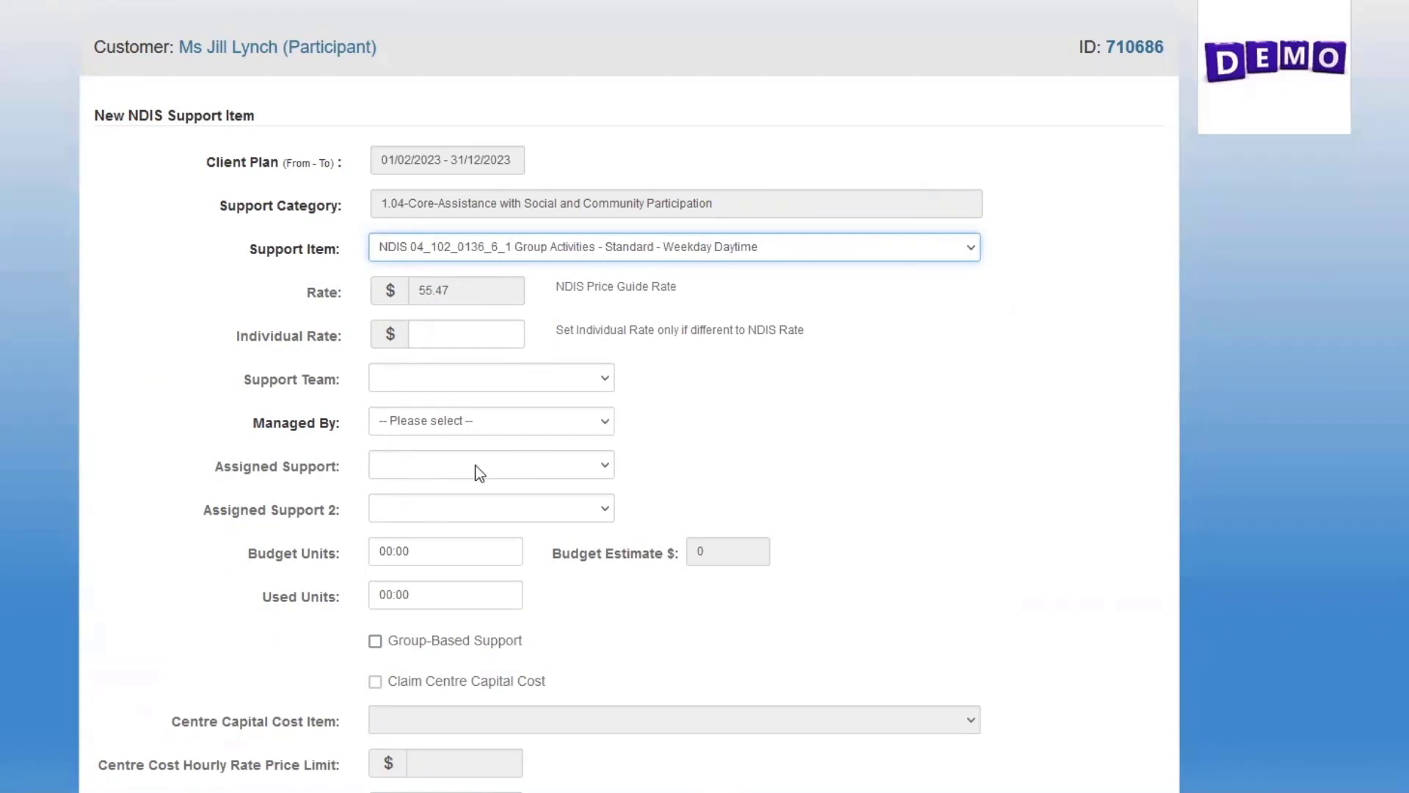
pyautogui.click(473, 420)
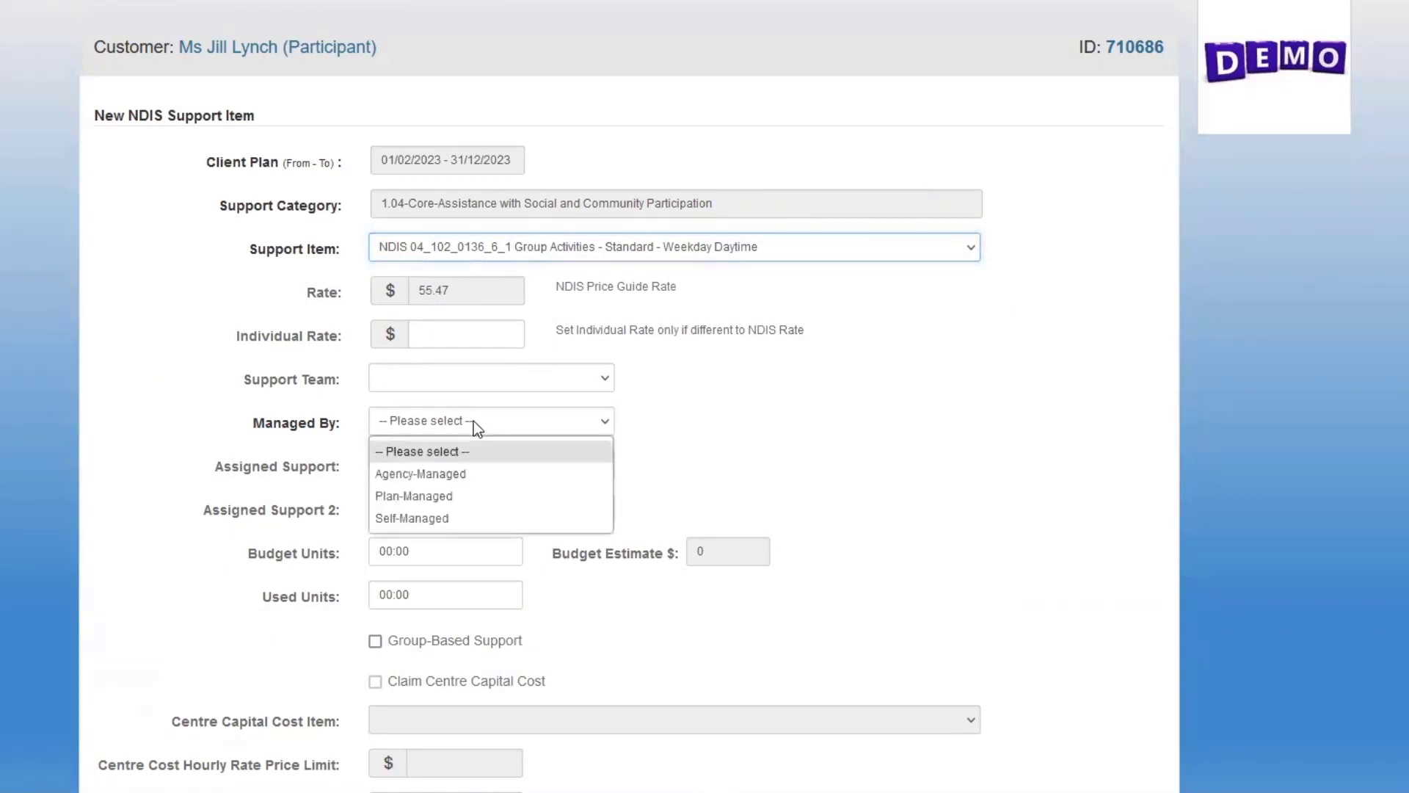
pyautogui.click(425, 498)
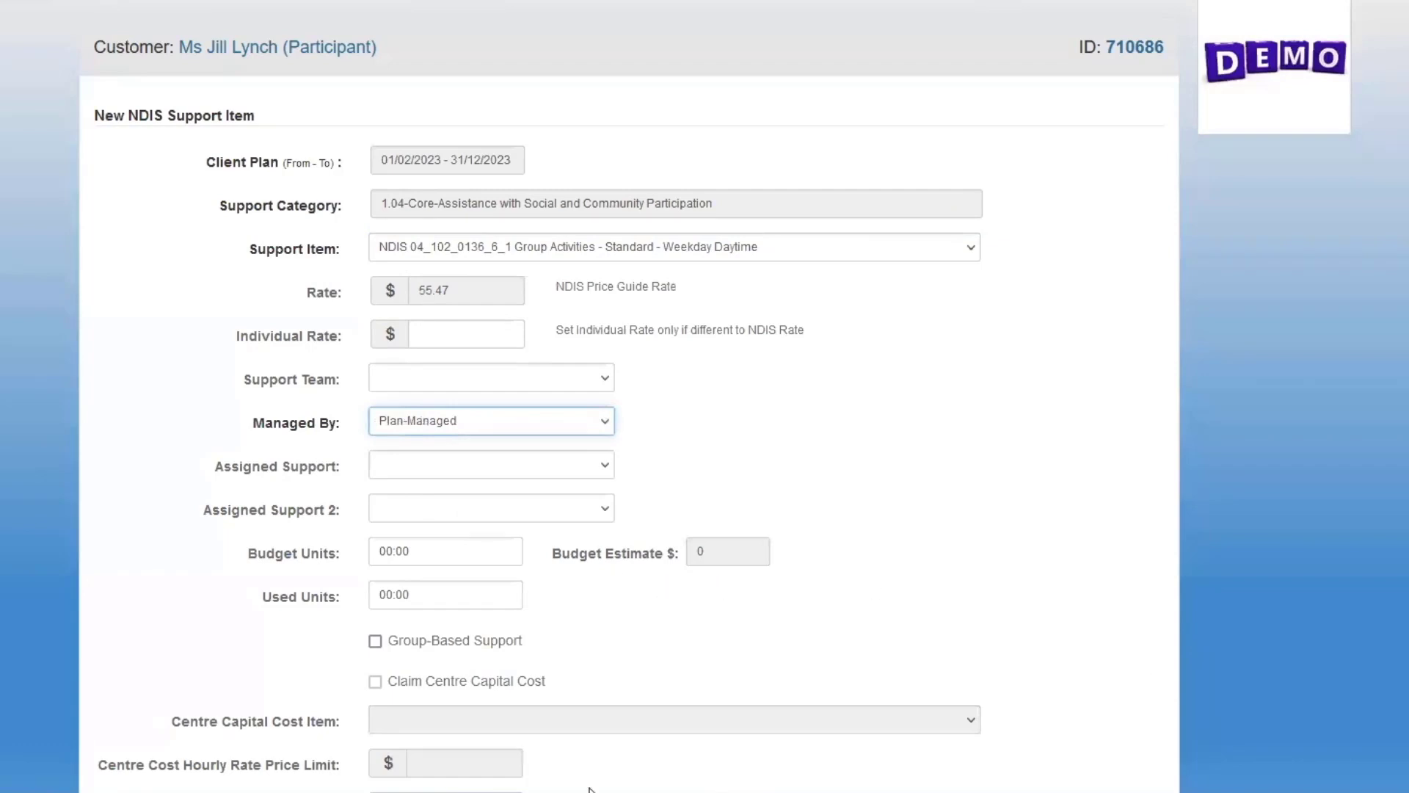
# Enable Group-Based Support and Claim Centre Capital Cost for the Group Activities item, save it and return to the plan's support categories.
pyautogui.click(375, 642)
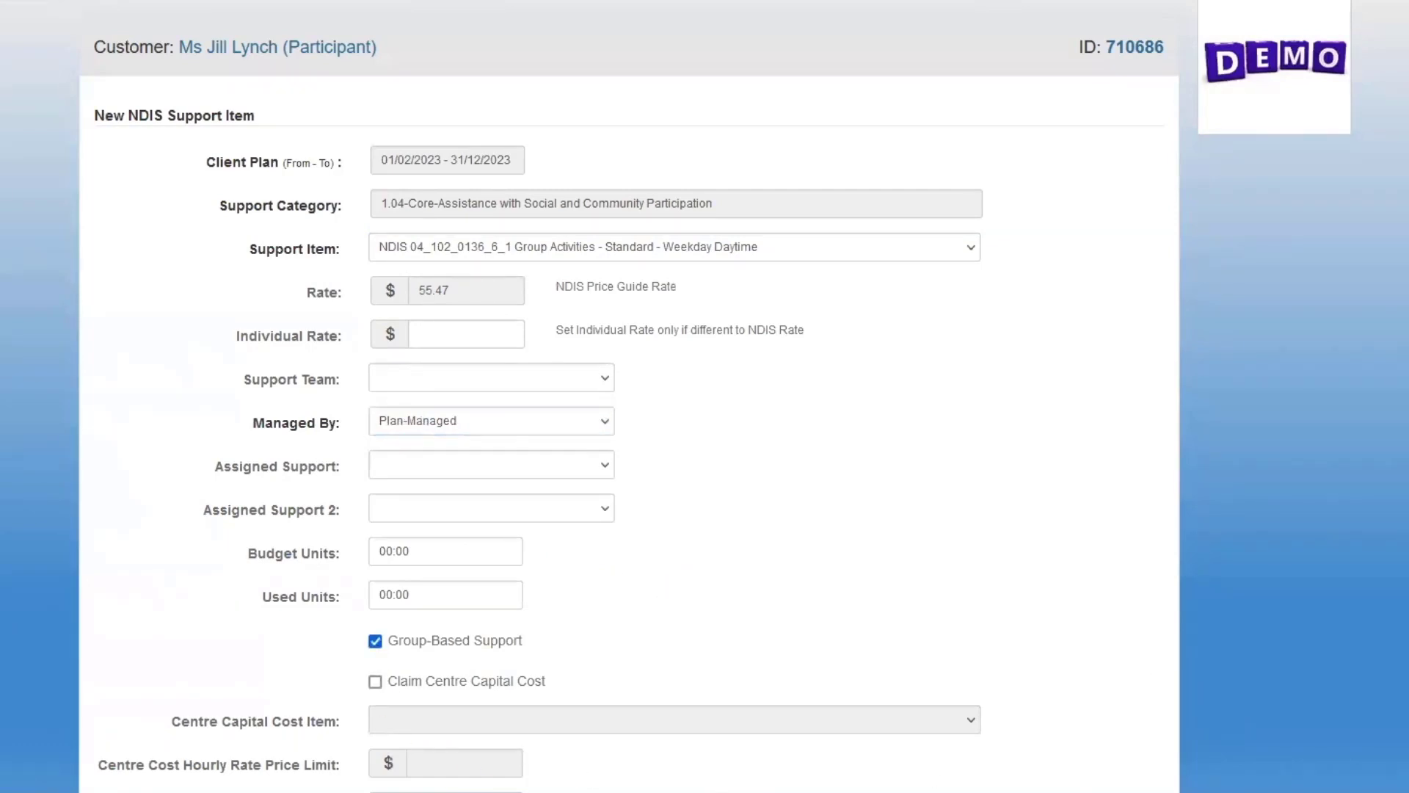
pyautogui.scroll(-7, 631, 396)
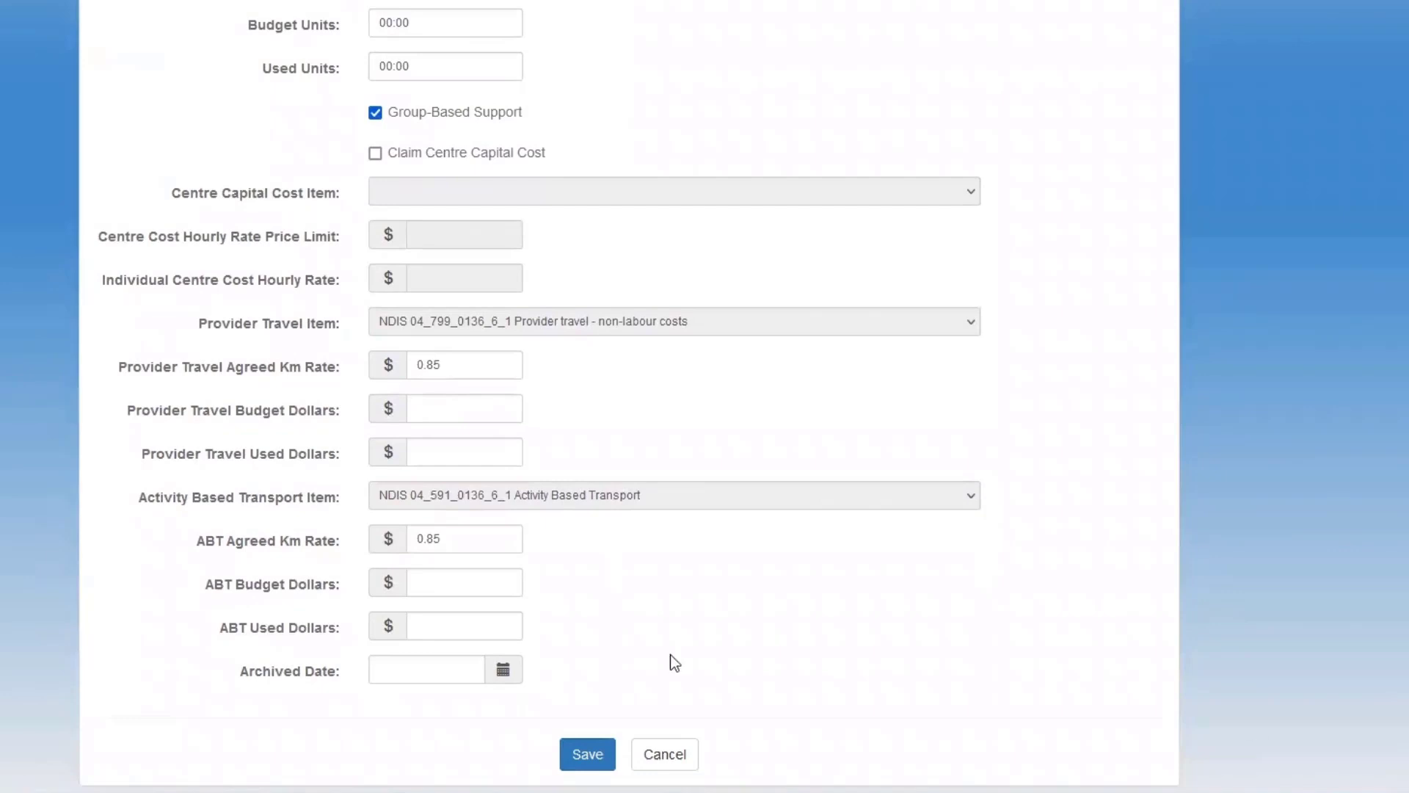
pyautogui.click(375, 153)
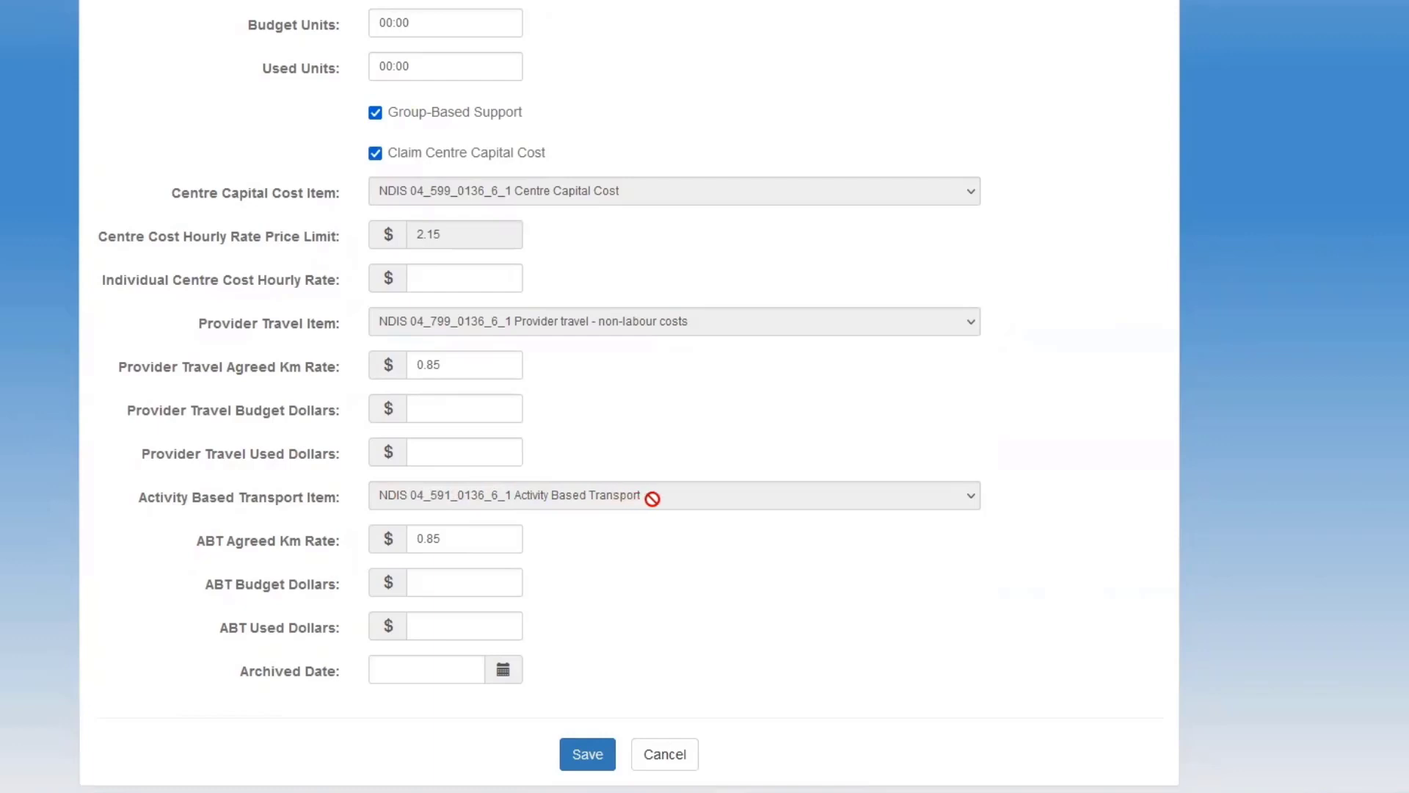
pyautogui.click(598, 755)
pyautogui.click(582, 756)
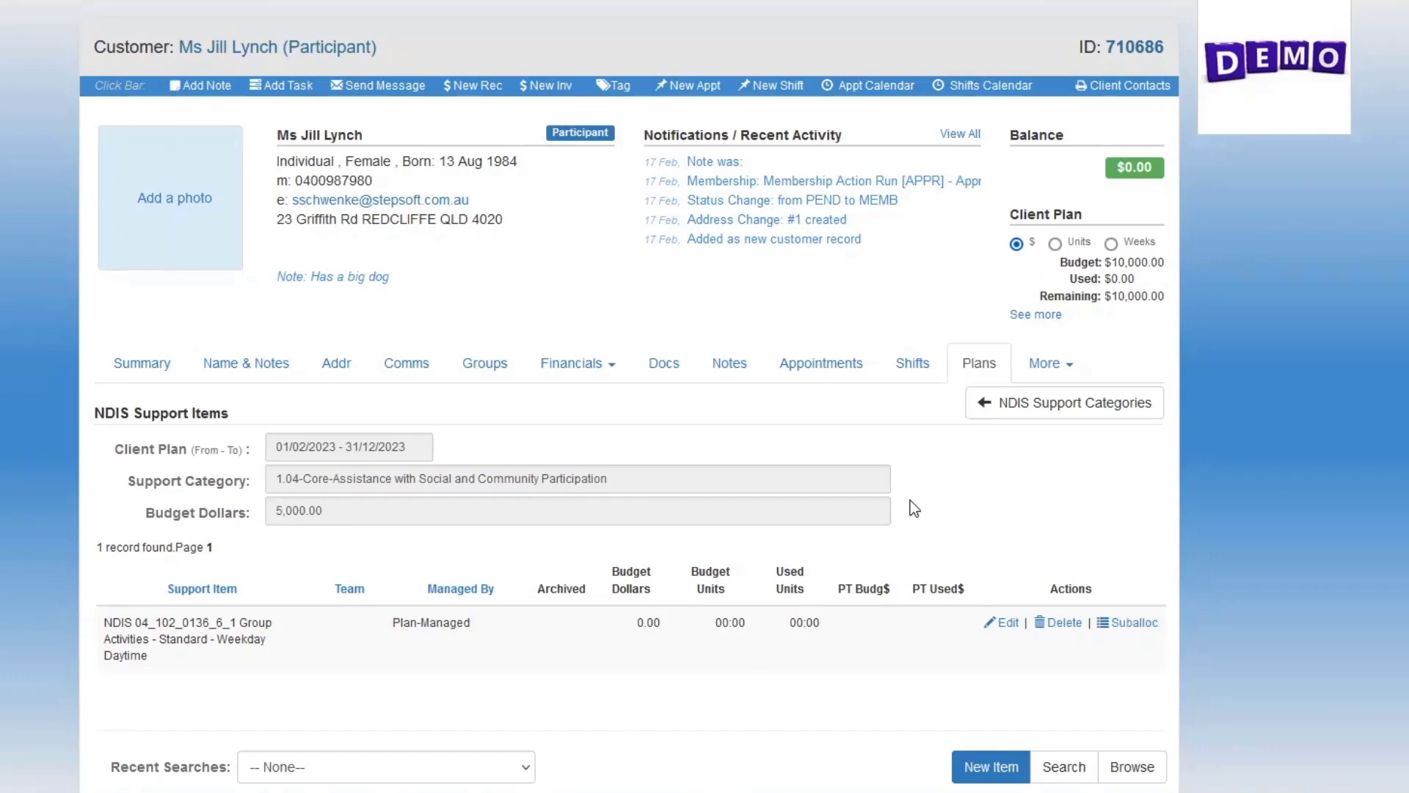
pyautogui.click(1071, 409)
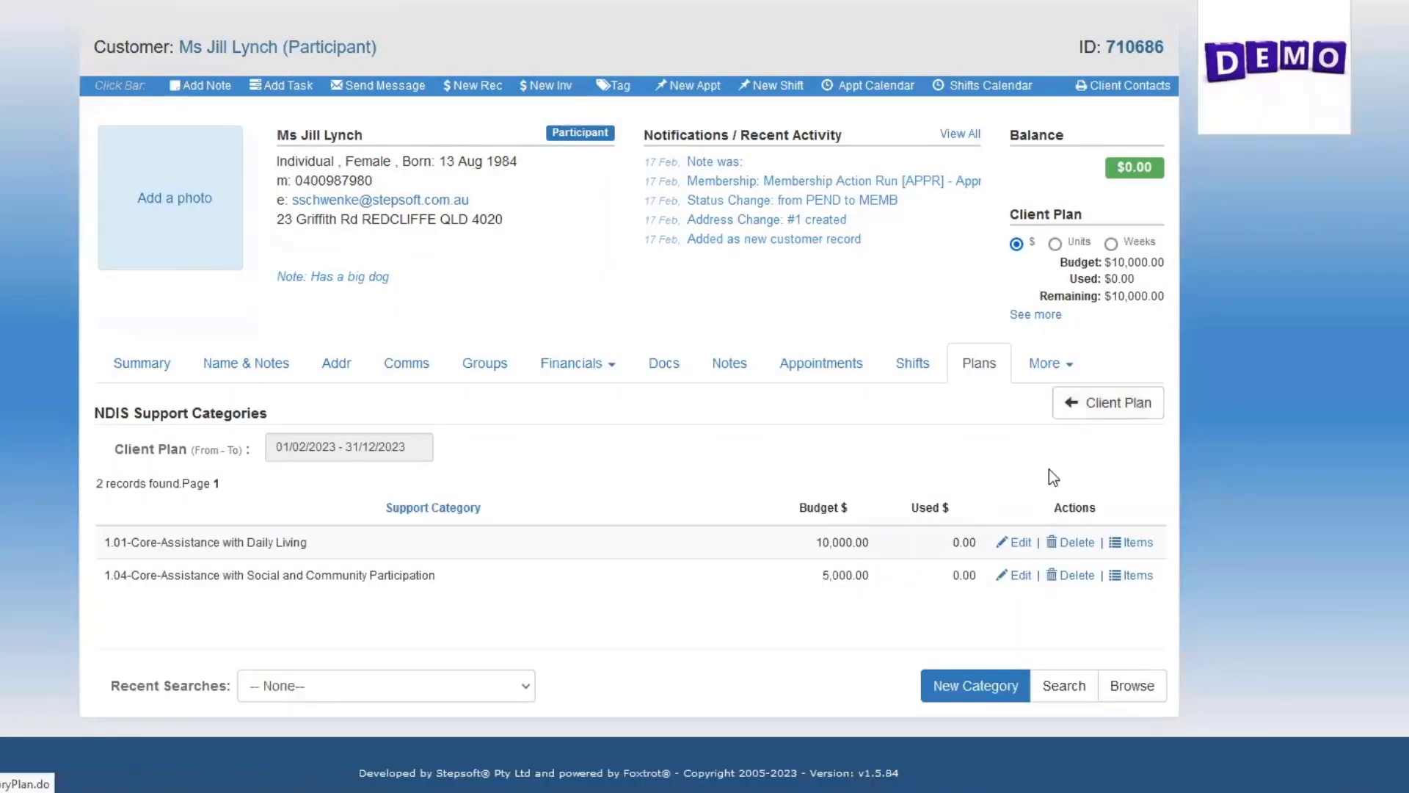